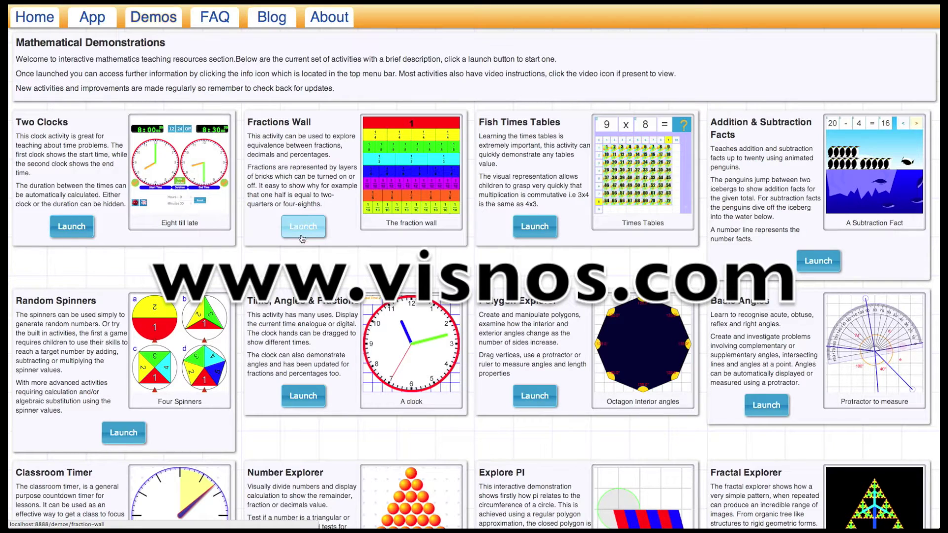
Launch the Two Clocks activity from the VisNOS demonstrations page
{"action": "left_click", "coordinate": [302, 228]}
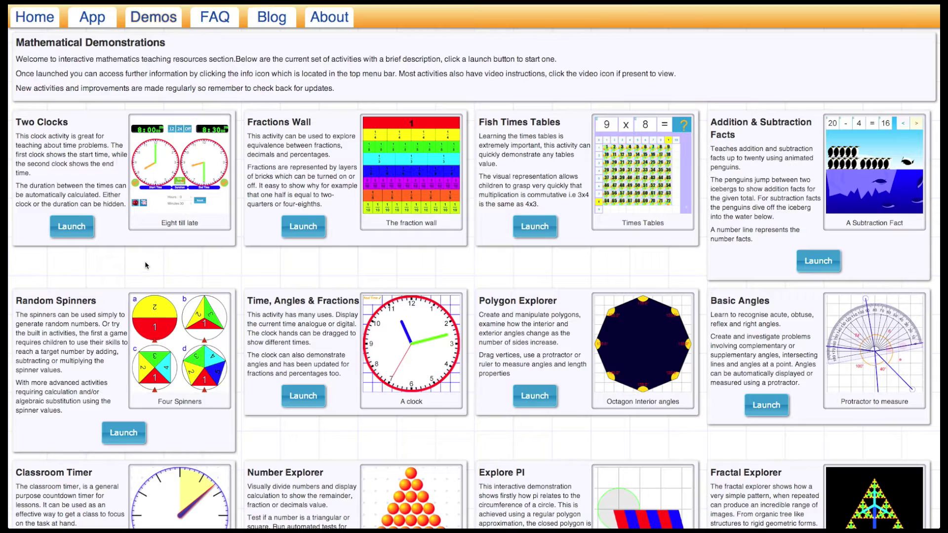
{"action": "left_click", "coordinate": [66, 237]}
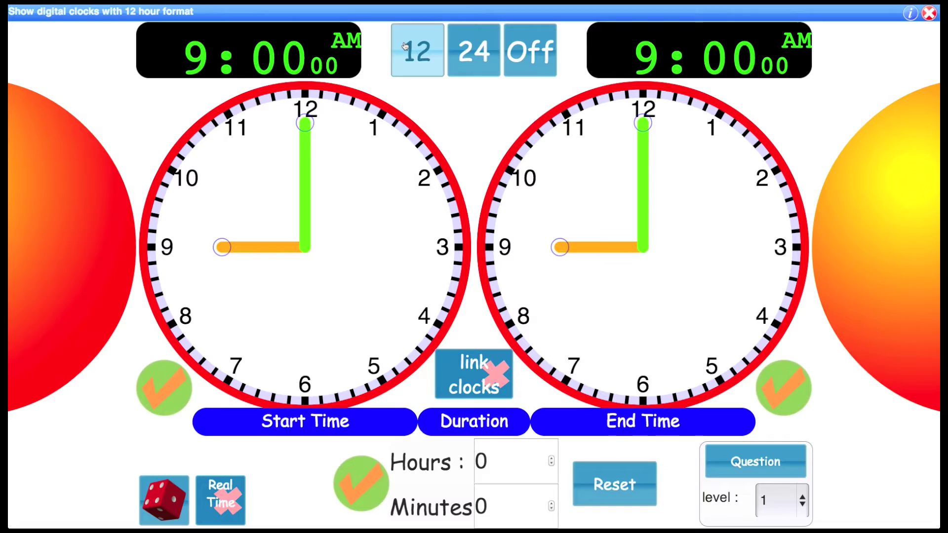
{"action": "left_click", "coordinate": [910, 15]}
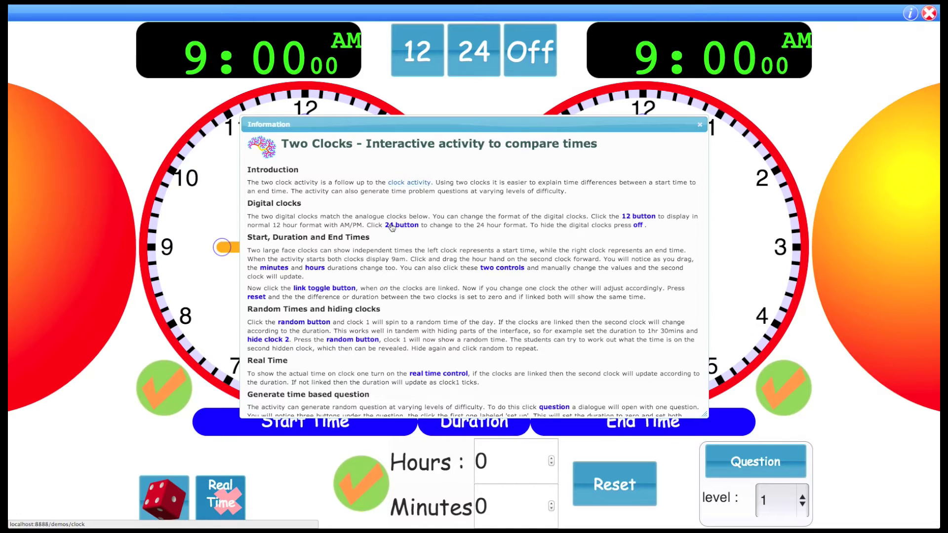
{"action": "left_click", "coordinate": [629, 217]}
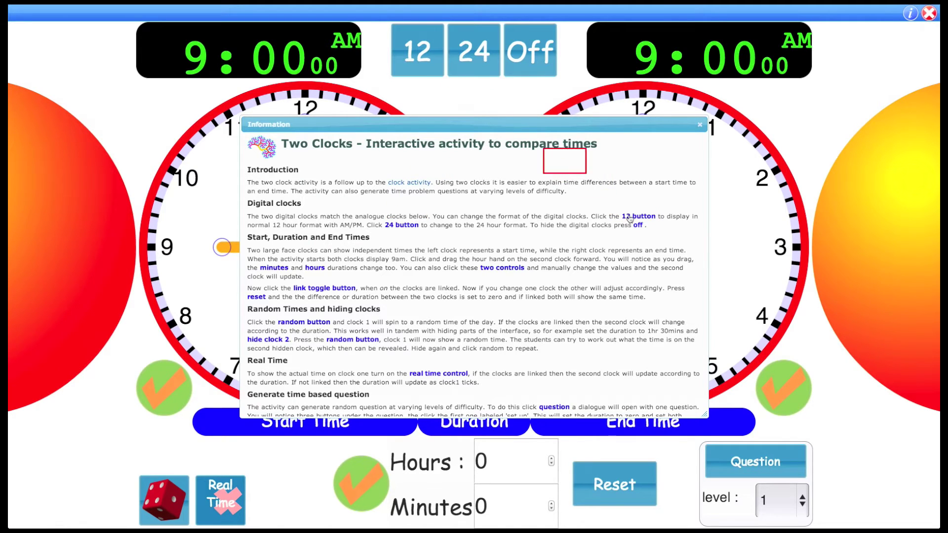
{"action": "left_click", "coordinate": [699, 125]}
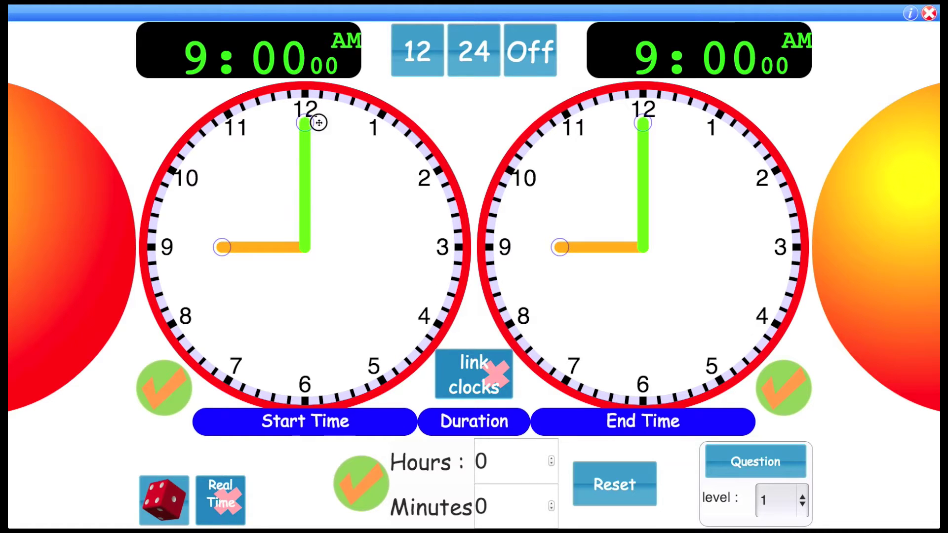
Move the left minute hand to 3 for 9:15, and wind the right clock past 10 to 10:30
{"action": "left_click_drag", "start_coordinate": [317, 120], "coordinate": [440, 247]}
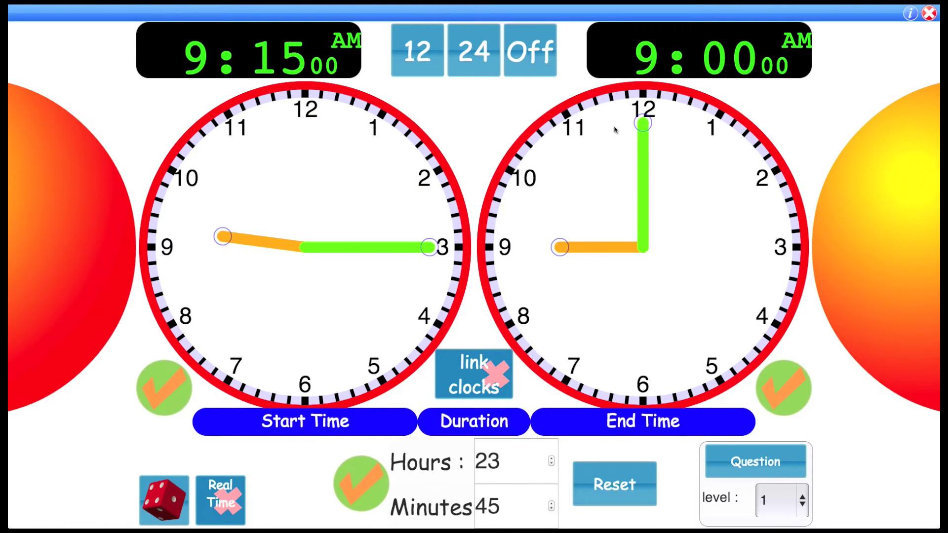
{"action": "left_click_drag", "start_coordinate": [641, 123], "coordinate": [516, 239]}
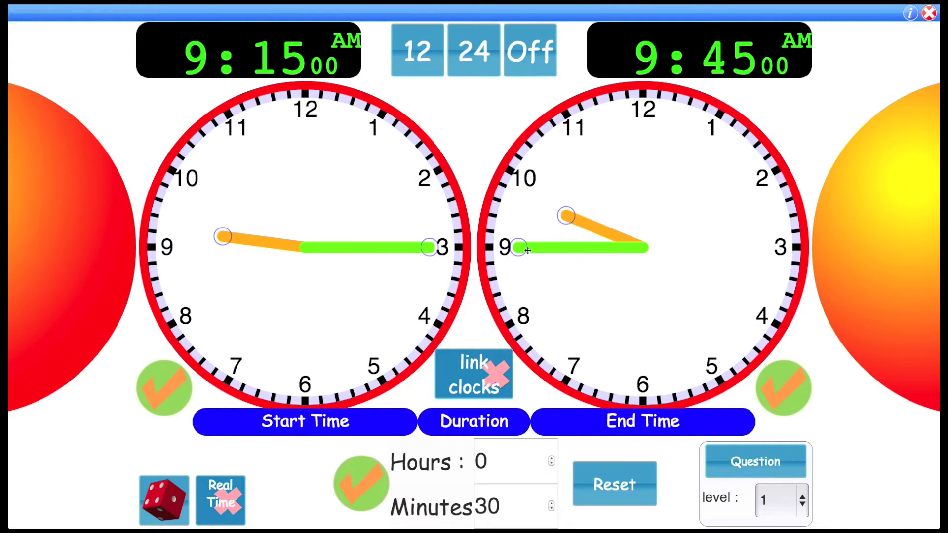
{"action": "left_click_drag", "start_coordinate": [521, 248], "coordinate": [575, 117]}
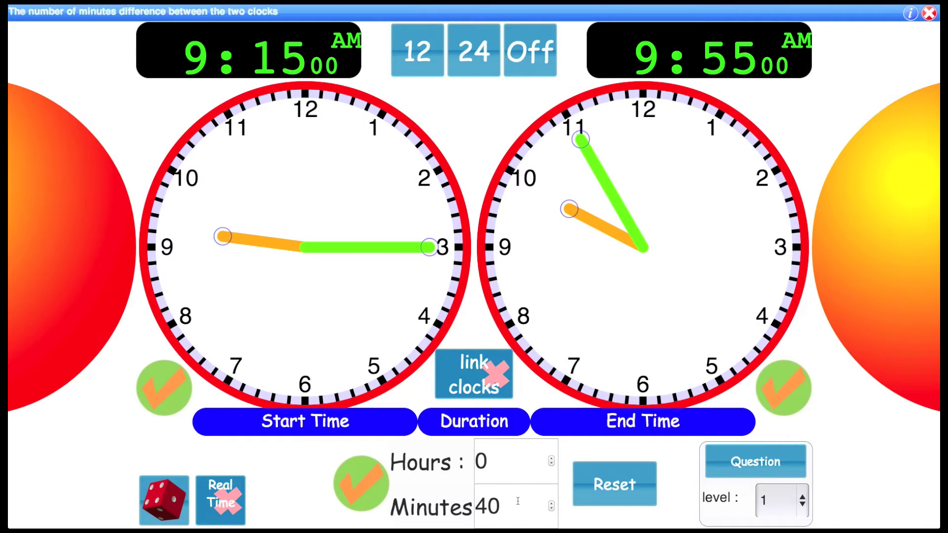
{"action": "left_click_drag", "start_coordinate": [589, 137], "coordinate": [642, 370]}
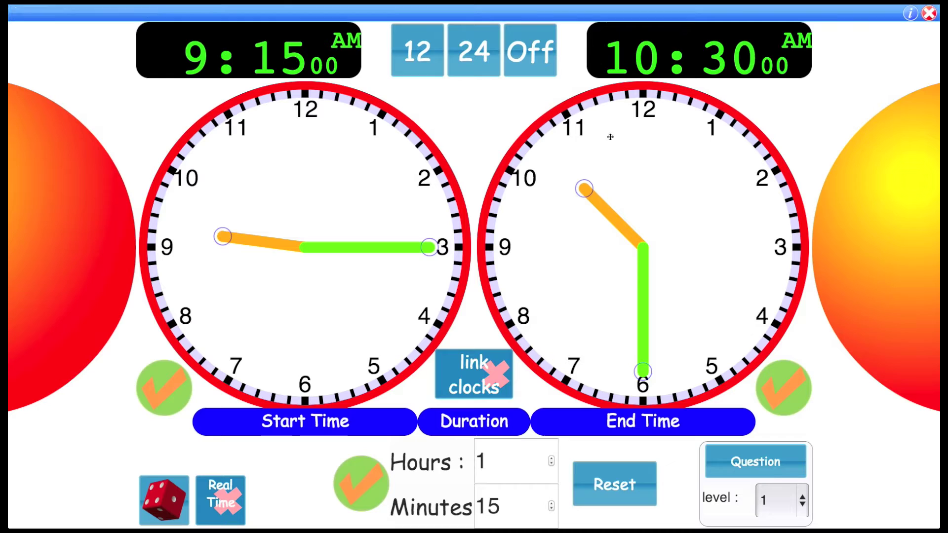
Link the clocks, move the start to 10:30, and set the duration spinners to 0 h 30 min
{"action": "left_click", "coordinate": [482, 365]}
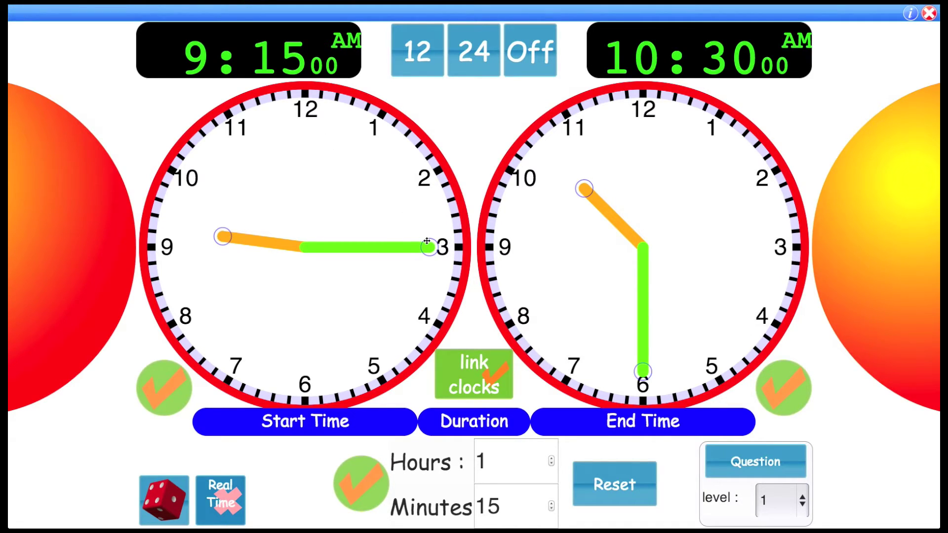
{"action": "left_click_drag", "start_coordinate": [426, 244], "coordinate": [293, 320]}
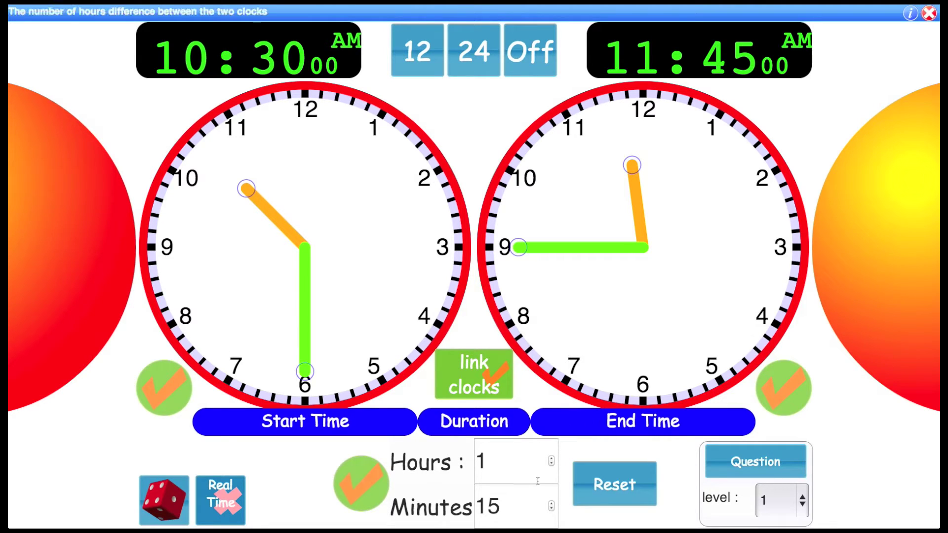
{"action": "left_click", "coordinate": [552, 465]}
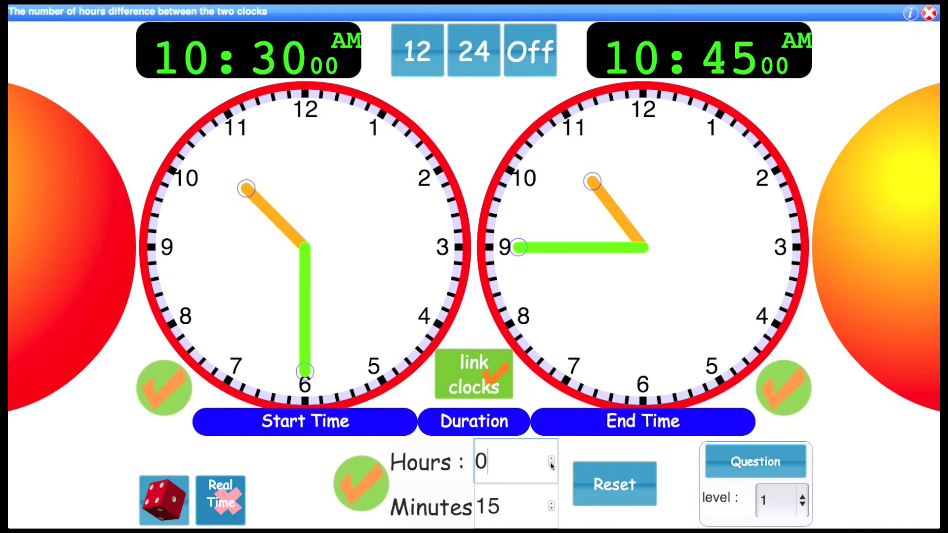
{"action": "left_click", "coordinate": [551, 503]}
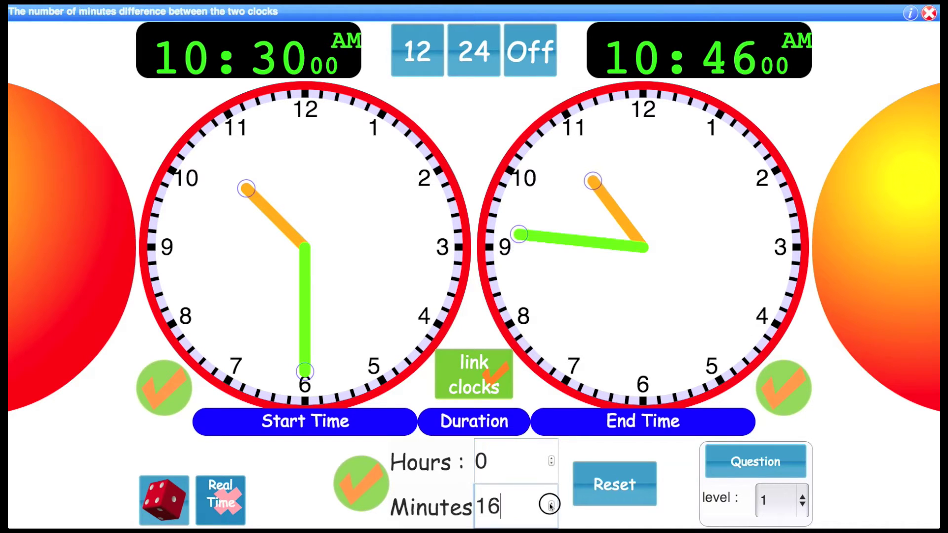
{"action": "left_click", "coordinate": [552, 503]}
{"action": "left_click", "coordinate": [551, 504]}
{"action": "left_click", "coordinate": [551, 504]}
{"action": "left_click_drag", "start_coordinate": [551, 504], "coordinate": [550, 507]}
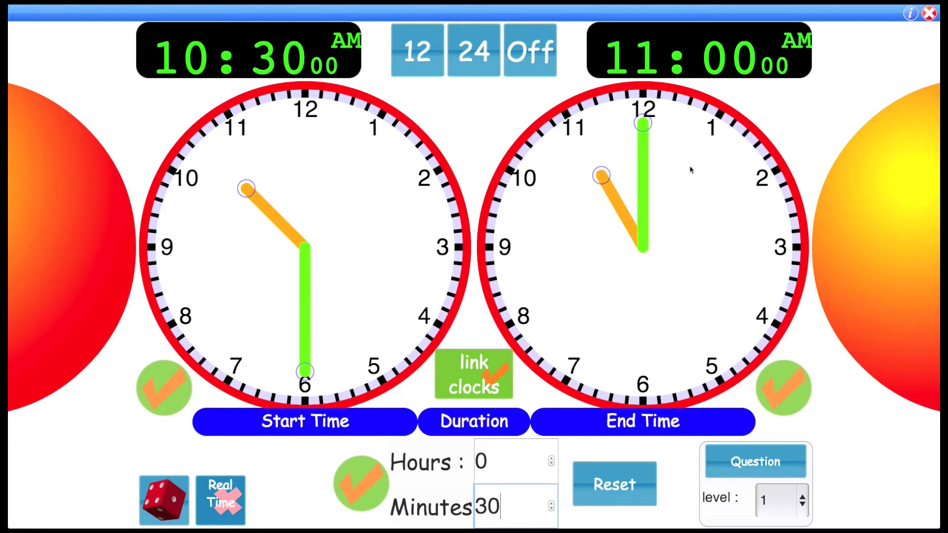
{"action": "left_click", "coordinate": [276, 146]}
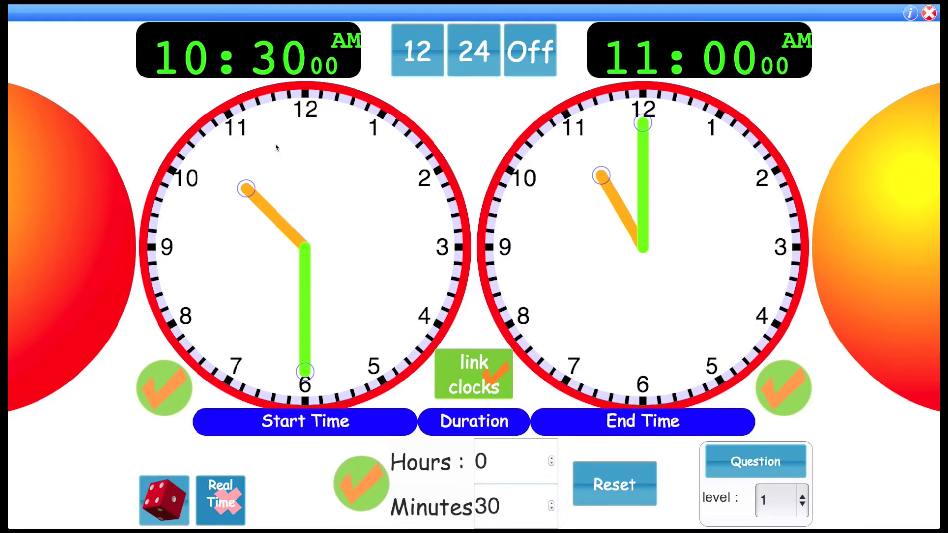
{"action": "mouse_move", "coordinate": [641, 122]}
{"action": "left_mouse_down"}
{"action": "mouse_move", "coordinate": [703, 133]}
{"action": "mouse_move", "coordinate": [647, 122]}
{"action": "left_mouse_up"}
Hide the start clock, move the end to 11:15, then reveal the start at 10:45 and hide it again
{"action": "left_click", "coordinate": [166, 397]}
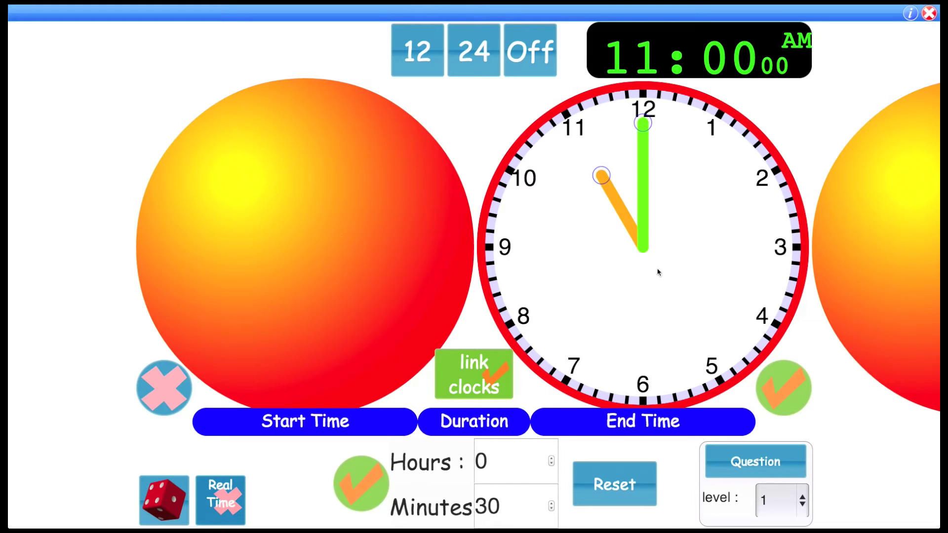
{"action": "left_click_drag", "start_coordinate": [681, 129], "coordinate": [751, 257]}
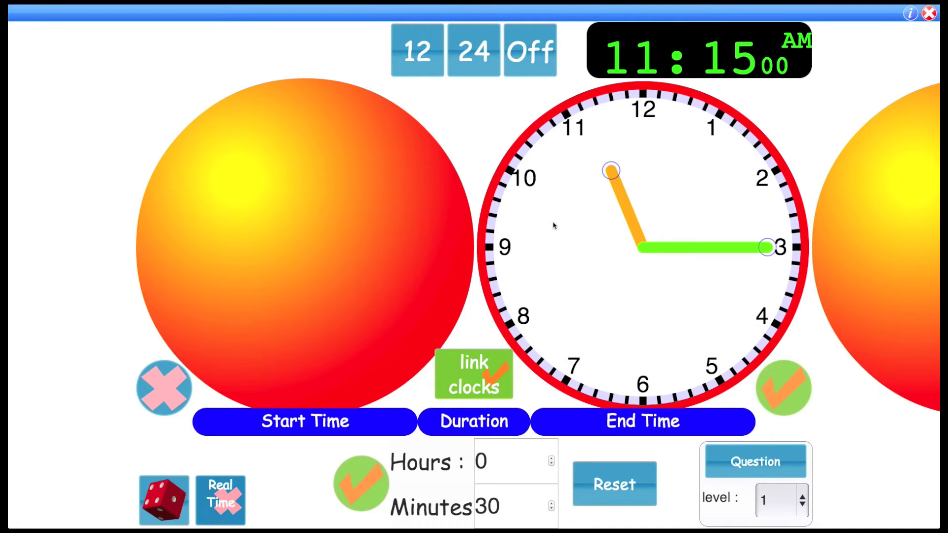
{"action": "left_click", "coordinate": [174, 390]}
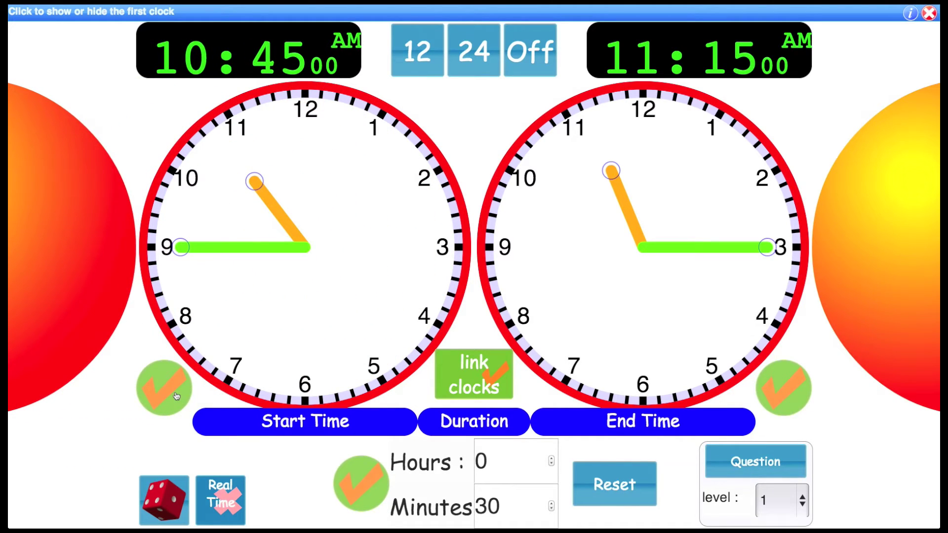
{"action": "left_click", "coordinate": [176, 396]}
Show the start clock, hide the end clock, and set the duration spinners to 4 h 33 min
{"action": "left_click", "coordinate": [176, 395]}
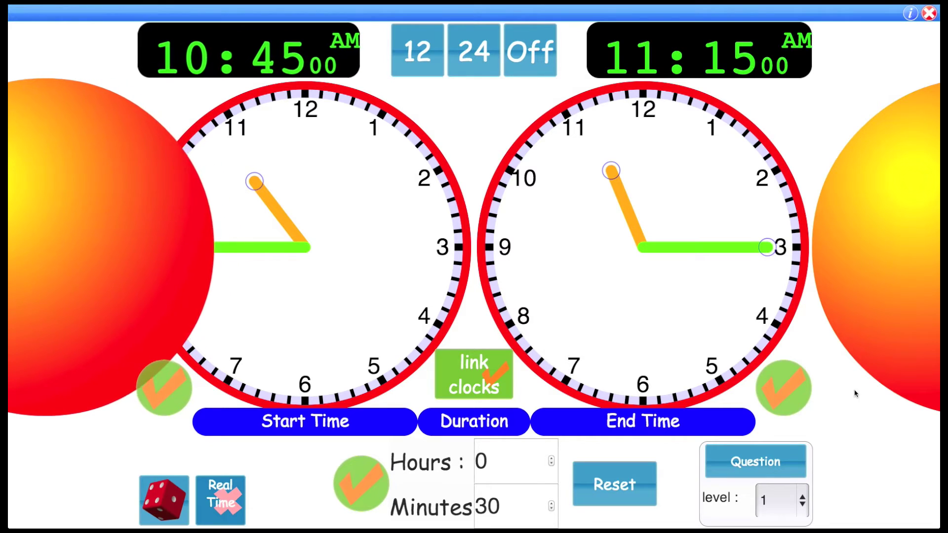
{"action": "left_click", "coordinate": [792, 394]}
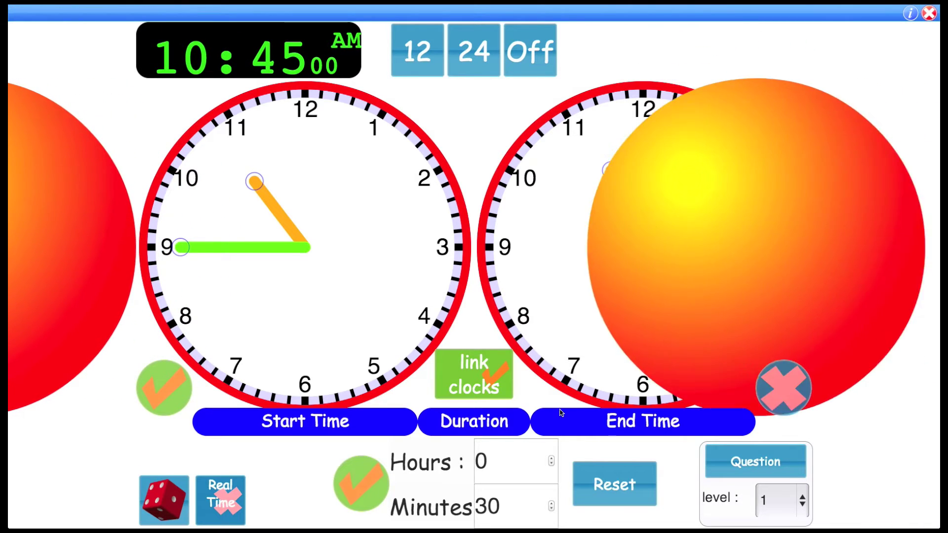
{"action": "left_click", "coordinate": [551, 503]}
{"action": "left_click", "coordinate": [551, 503]}
{"action": "left_click", "coordinate": [551, 503]}
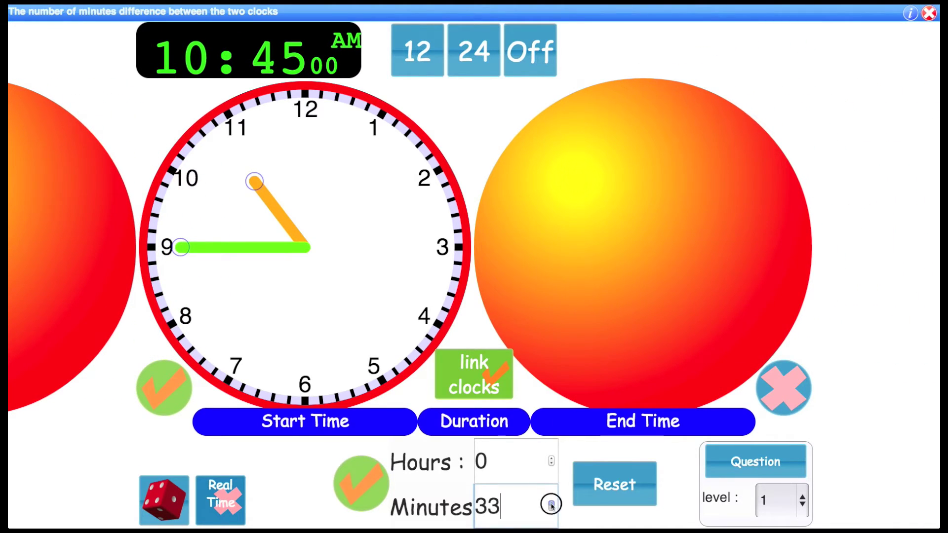
{"action": "left_click", "coordinate": [551, 458]}
{"action": "left_click", "coordinate": [551, 459]}
{"action": "left_click", "coordinate": [551, 458]}
{"action": "left_click", "coordinate": [552, 458]}
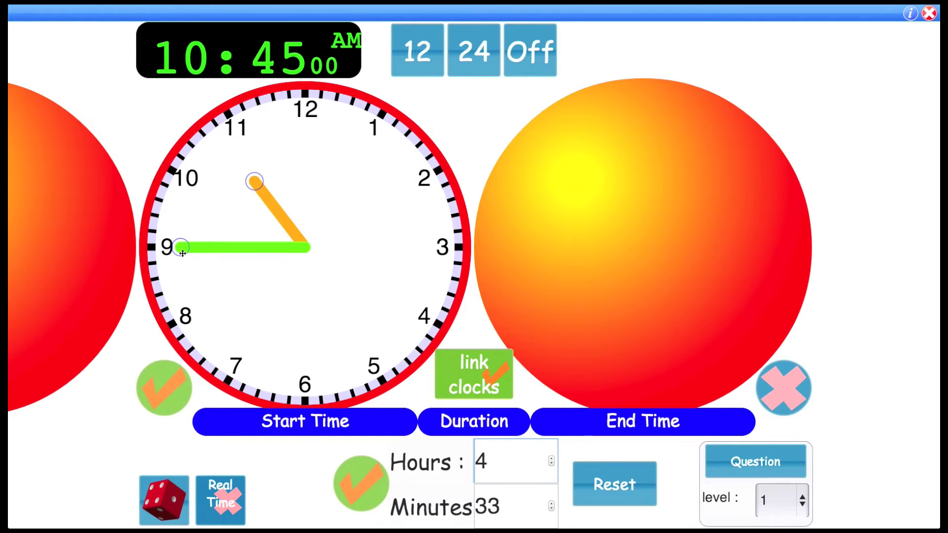
Randomise the start to 9:03 PM and reveal the end clock at 1:36 AM
{"action": "left_click", "coordinate": [215, 146]}
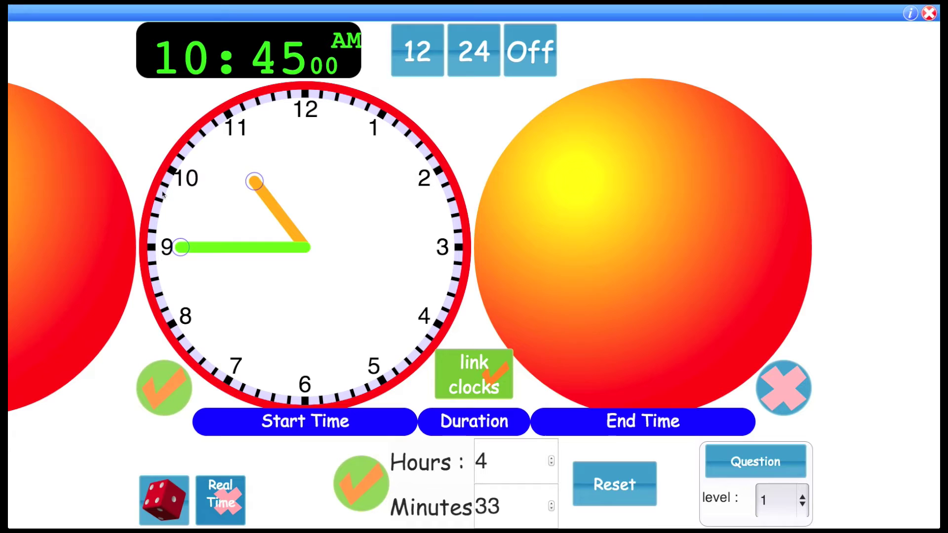
{"action": "left_click", "coordinate": [169, 501]}
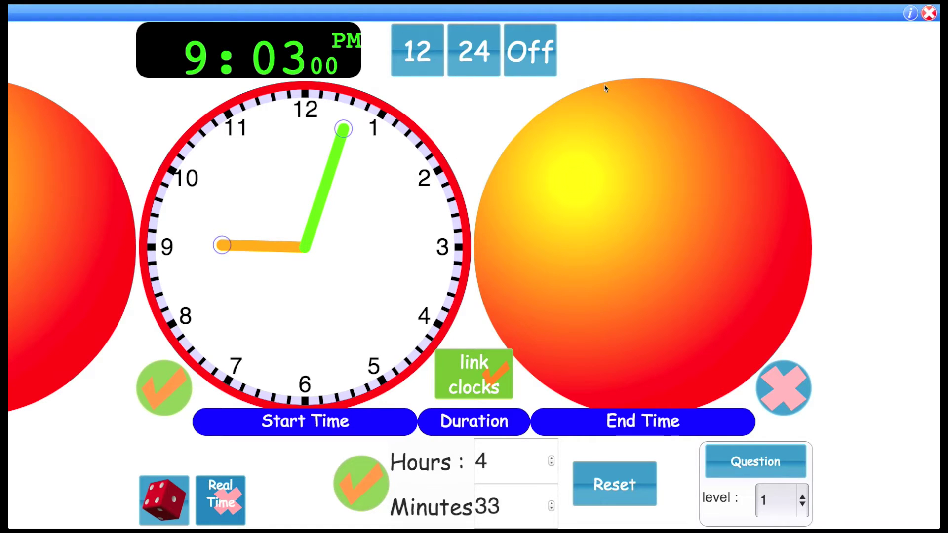
{"action": "left_click", "coordinate": [793, 389]}
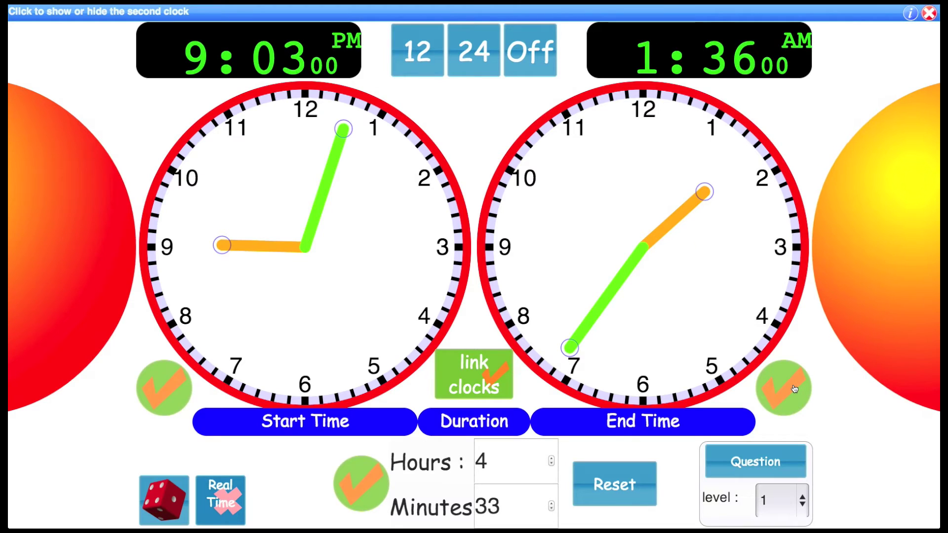
Hide the end clock and lower the duration from 4 h 33 min to 0 h 30 min
{"action": "left_click", "coordinate": [793, 389]}
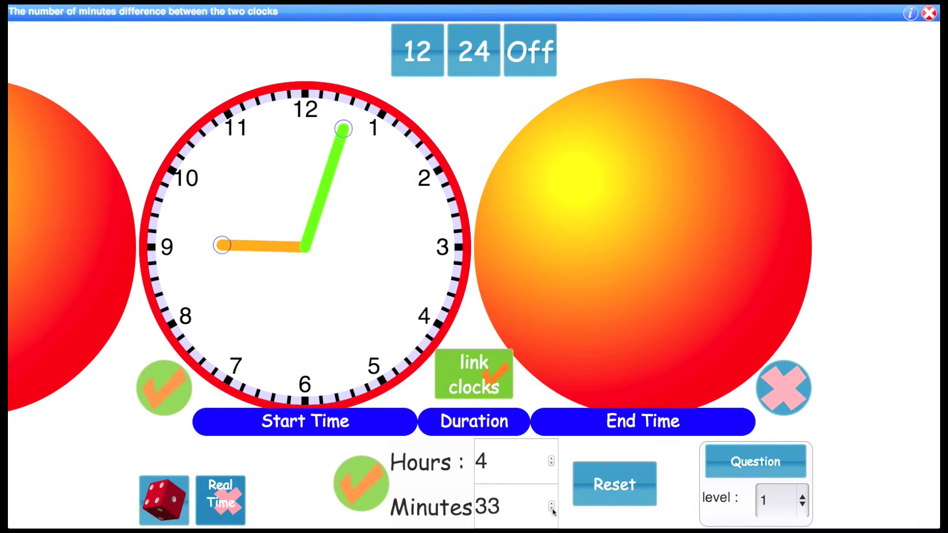
{"action": "left_click", "coordinate": [552, 509]}
{"action": "left_click", "coordinate": [552, 508]}
{"action": "left_click", "coordinate": [552, 509]}
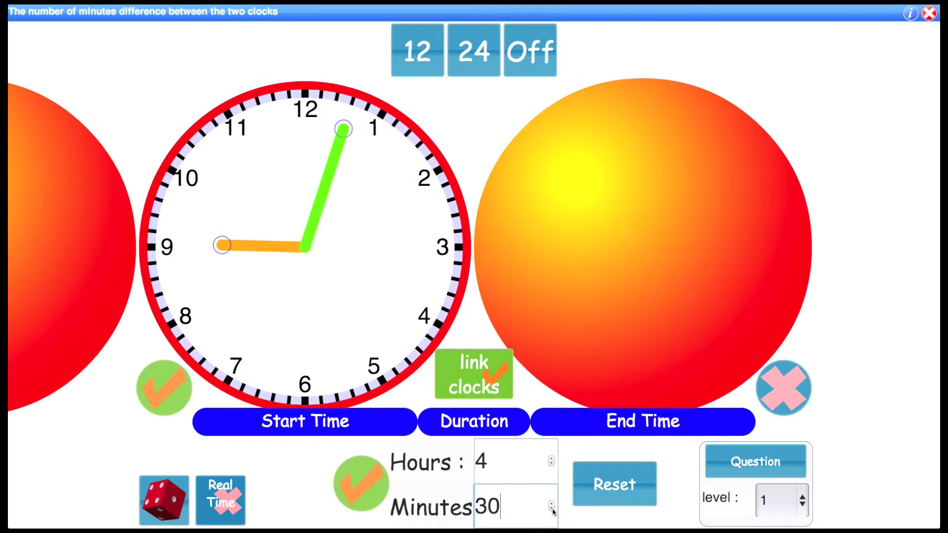
{"action": "left_click", "coordinate": [551, 463]}
{"action": "left_click", "coordinate": [551, 463]}
{"action": "left_click", "coordinate": [551, 463]}
{"action": "left_click", "coordinate": [551, 463]}
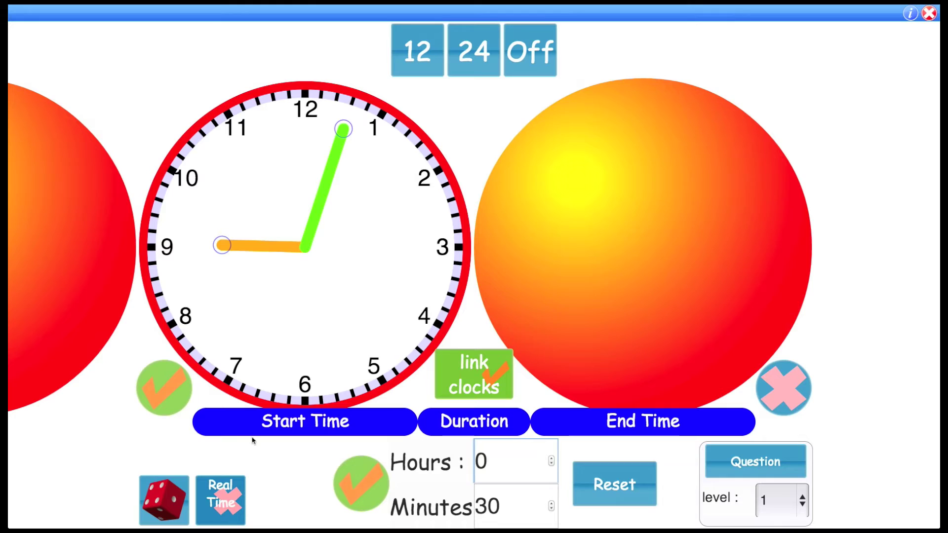
Randomise the start several times, checking the hidden end clock, ending at 11:45 start and 12:15 end
{"action": "left_click", "coordinate": [181, 507]}
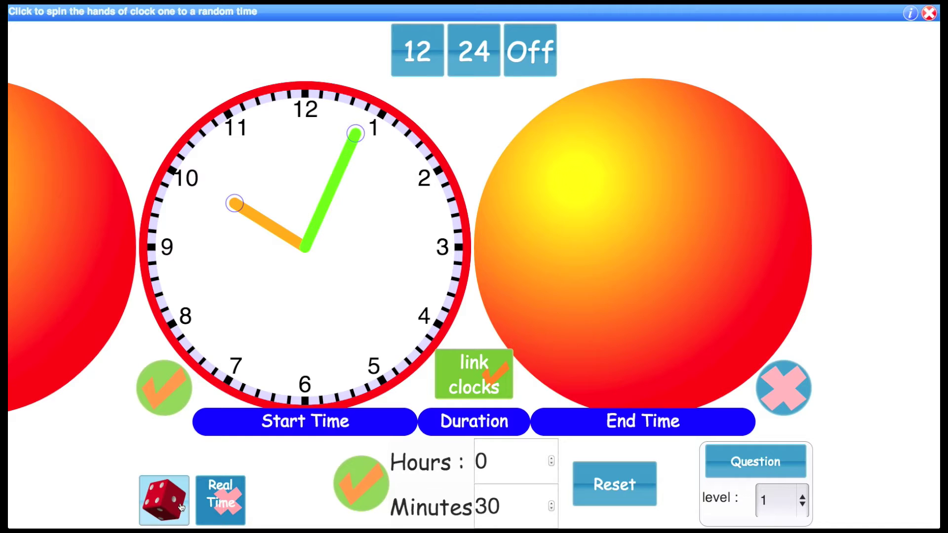
{"action": "left_click", "coordinate": [770, 391]}
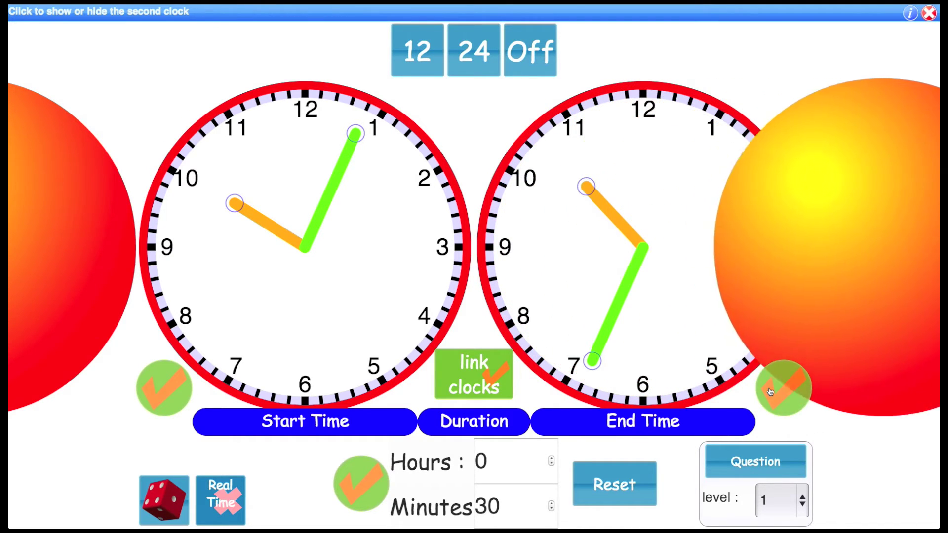
{"action": "left_click", "coordinate": [770, 392]}
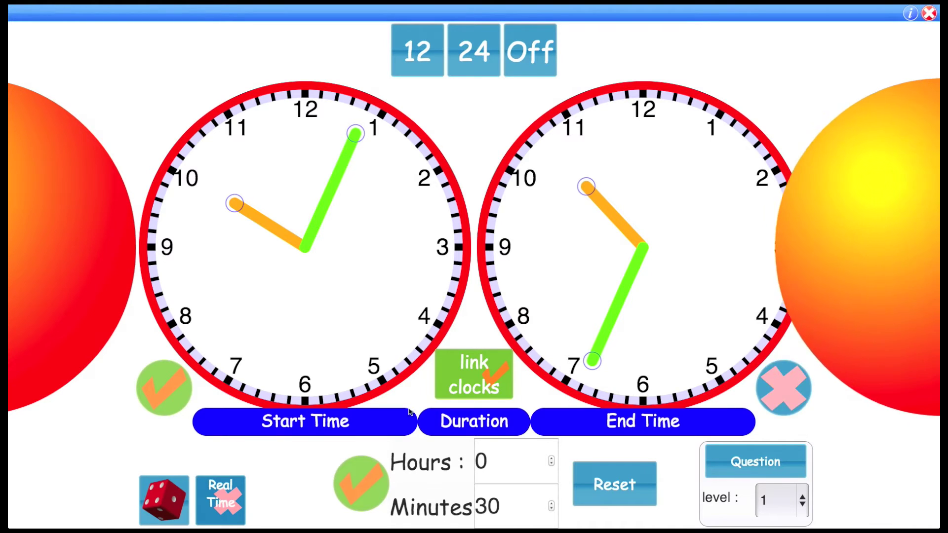
{"action": "left_click", "coordinate": [177, 501]}
{"action": "left_click", "coordinate": [177, 501]}
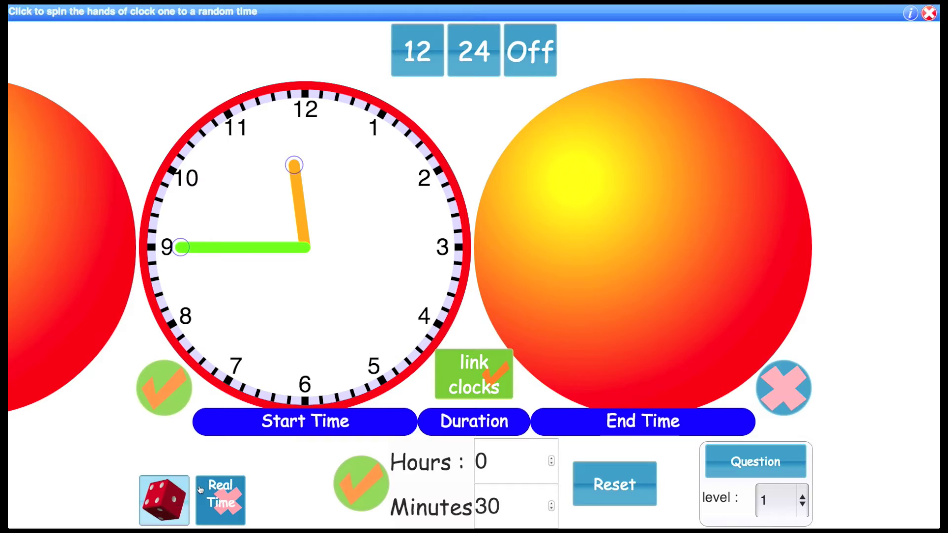
{"action": "left_click", "coordinate": [780, 378]}
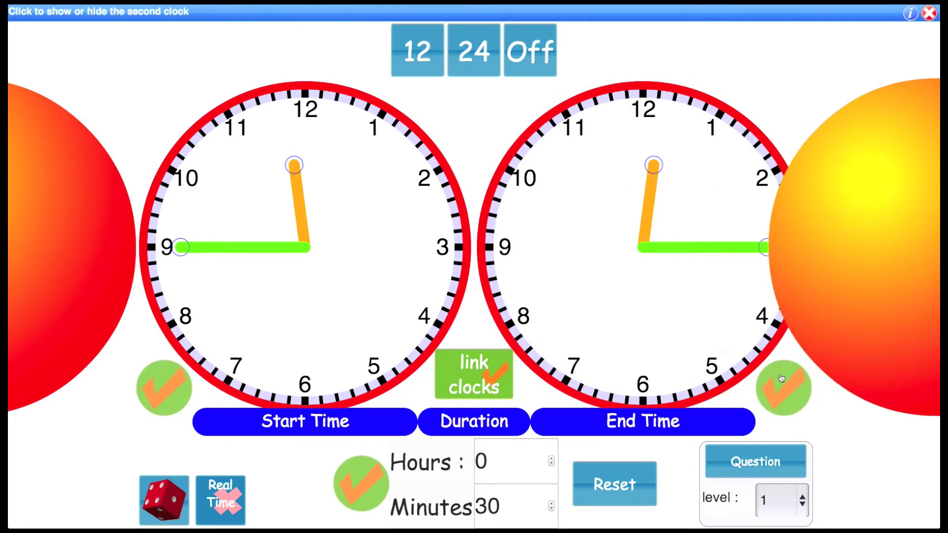
{"action": "left_click", "coordinate": [782, 380]}
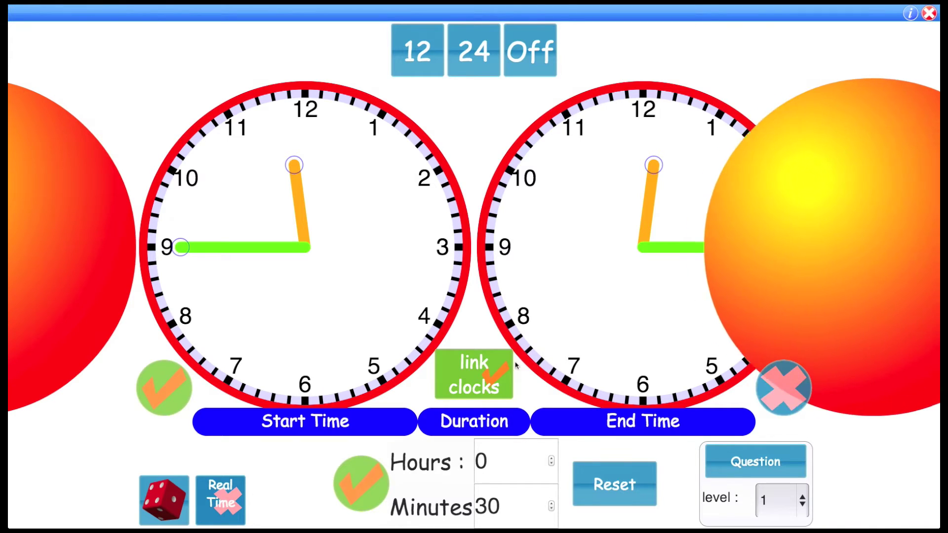
Show the end clock, hide the start, randomise the end to 1:40, then reveal the 1:10 start
{"action": "left_click", "coordinate": [782, 386]}
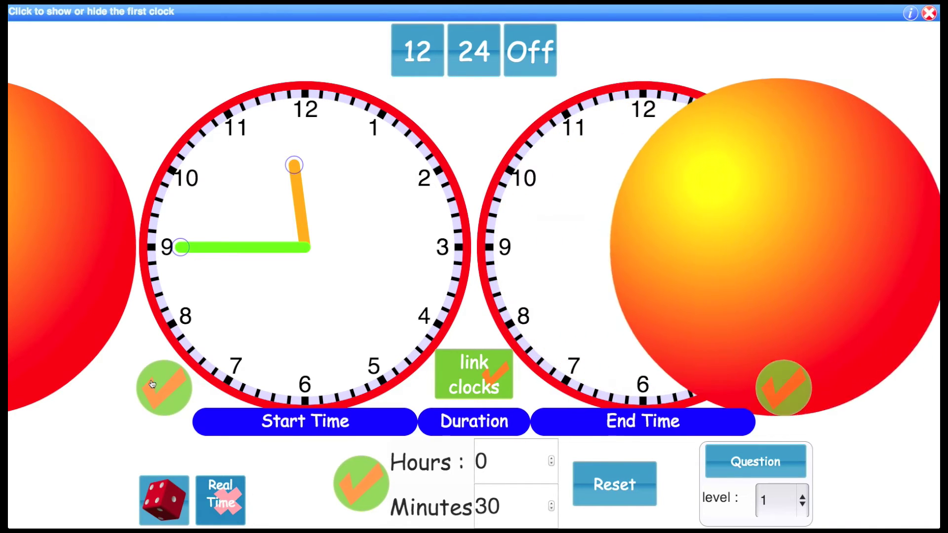
{"action": "left_click", "coordinate": [152, 384]}
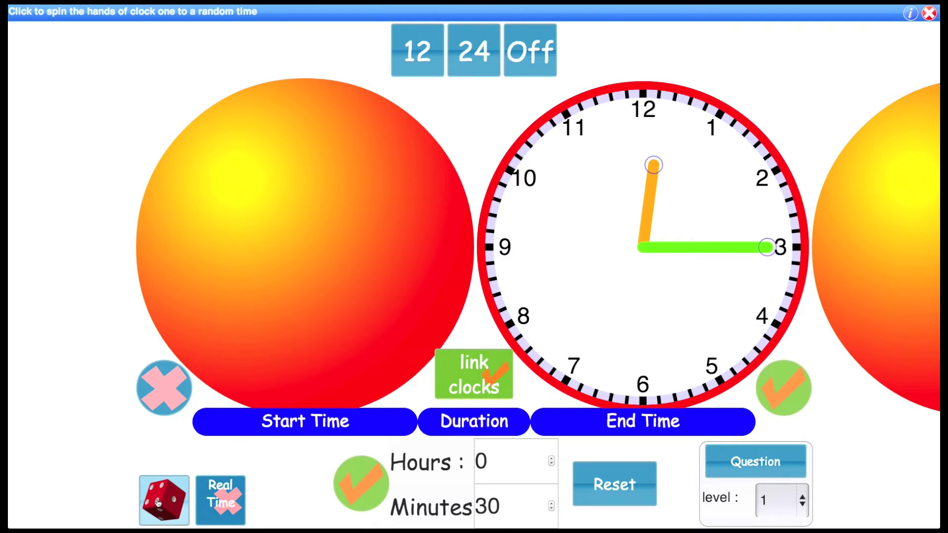
{"action": "left_click", "coordinate": [158, 502]}
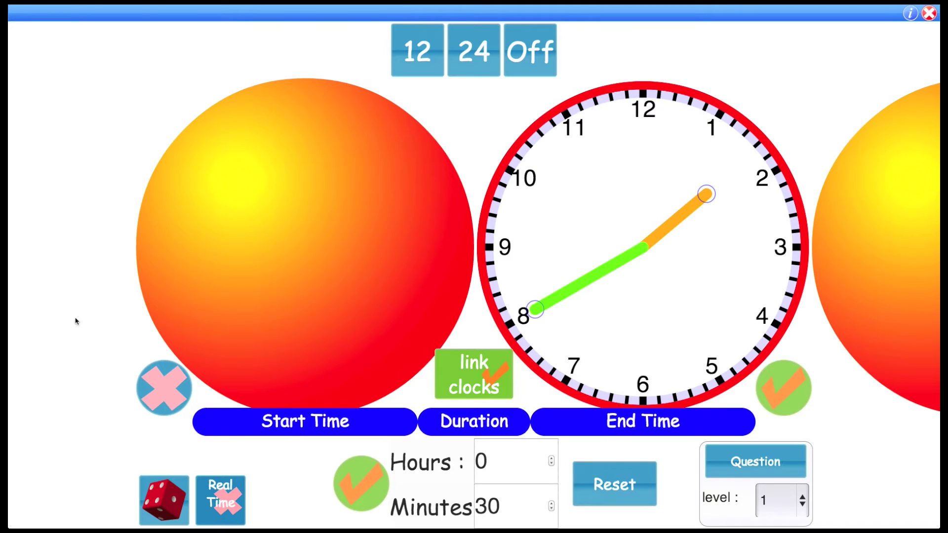
{"action": "left_click", "coordinate": [170, 378]}
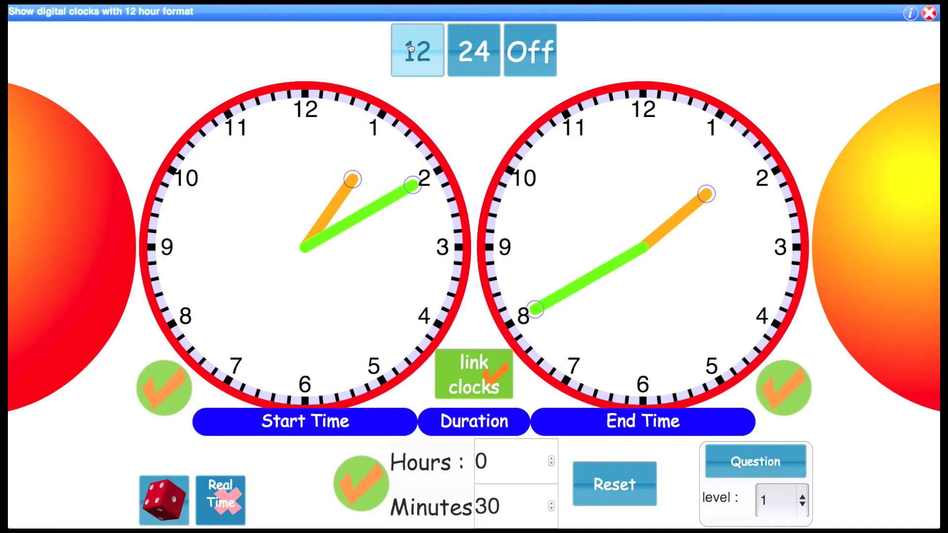
Turn on 12-hour digital readouts and Real Time mode, showing 11:14 AM and 11:44 AM
{"action": "left_click", "coordinate": [410, 48]}
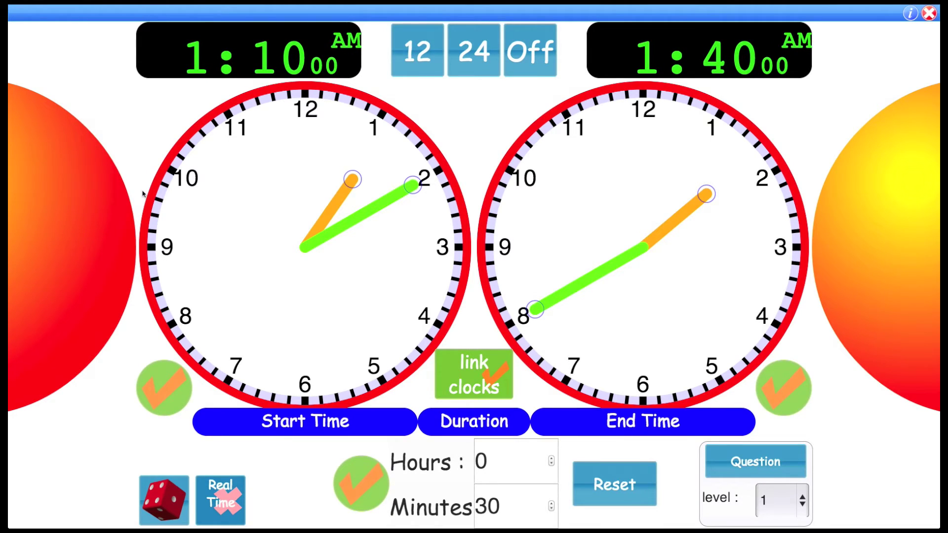
{"action": "left_click", "coordinate": [220, 494]}
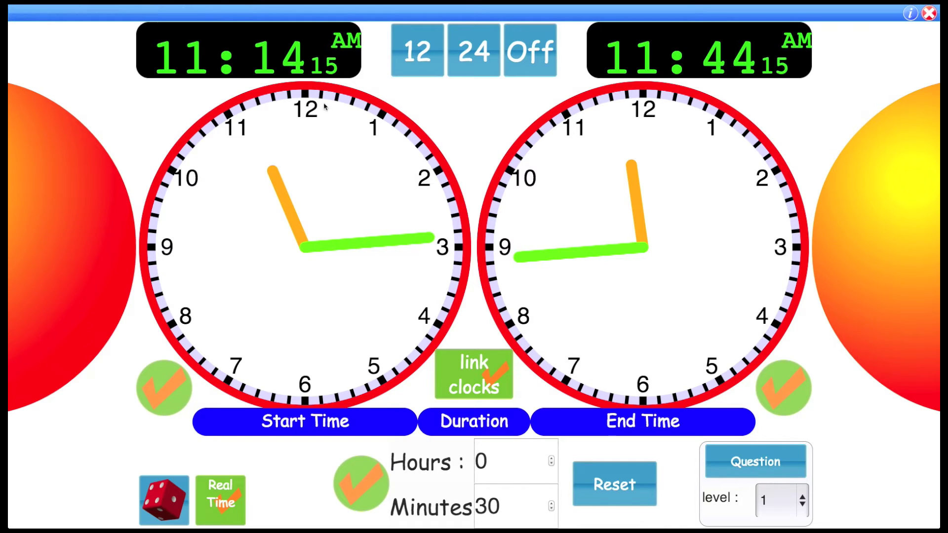
Enter 0 minutes and 5 hours as the duration for a 4:14 PM end, then switch off Real Time
{"action": "left_click", "coordinate": [485, 498]}
{"action": "key", "text": "BackSpace"}
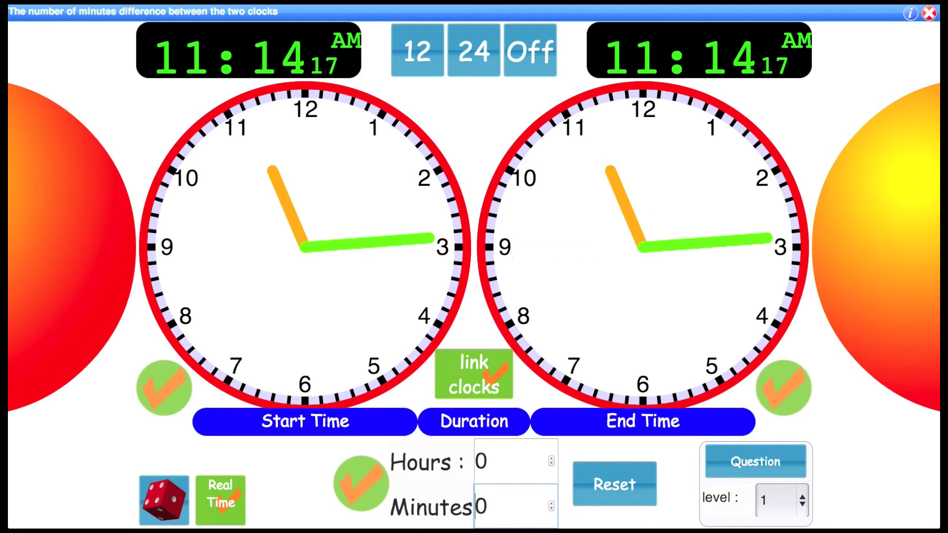
{"action": "type", "text": "0"}
{"action": "left_click", "coordinate": [500, 466]}
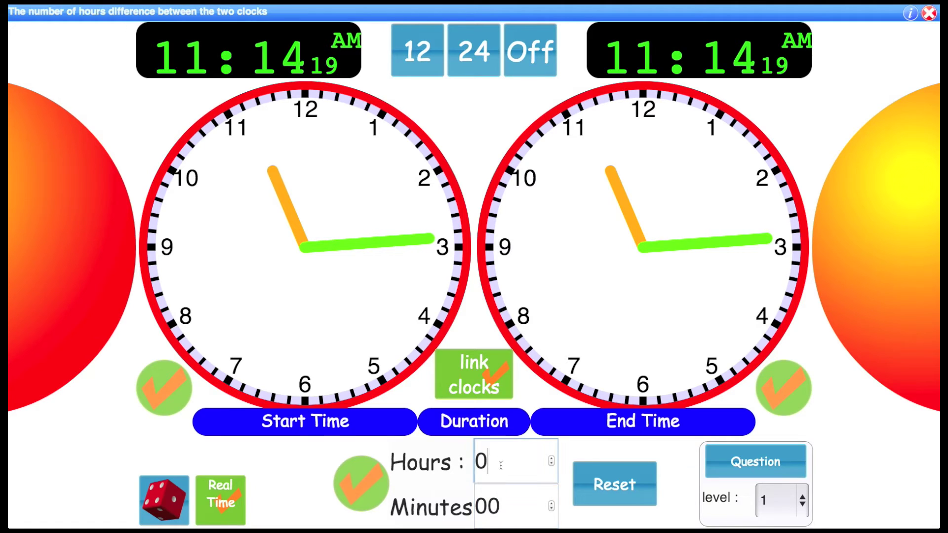
{"action": "key", "text": "BackSpace"}
{"action": "type", "text": "5"}
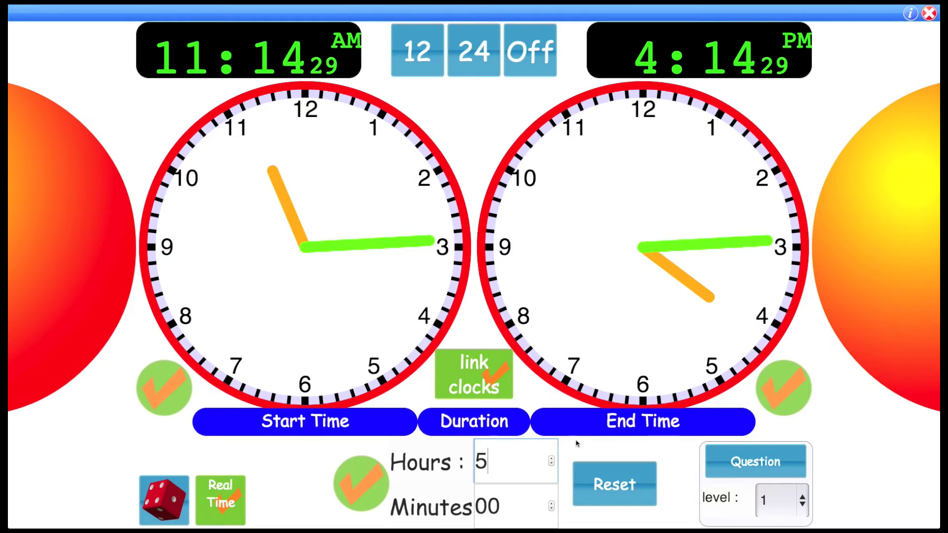
{"action": "left_click", "coordinate": [220, 500]}
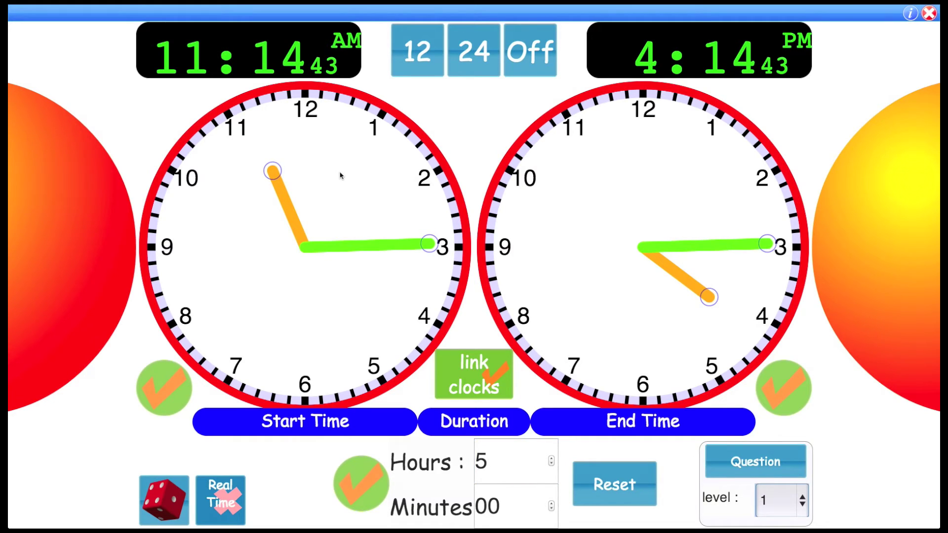
Generate a question, switch to level 3, generate another, and remove the bus journey question
{"action": "left_click", "coordinate": [774, 462]}
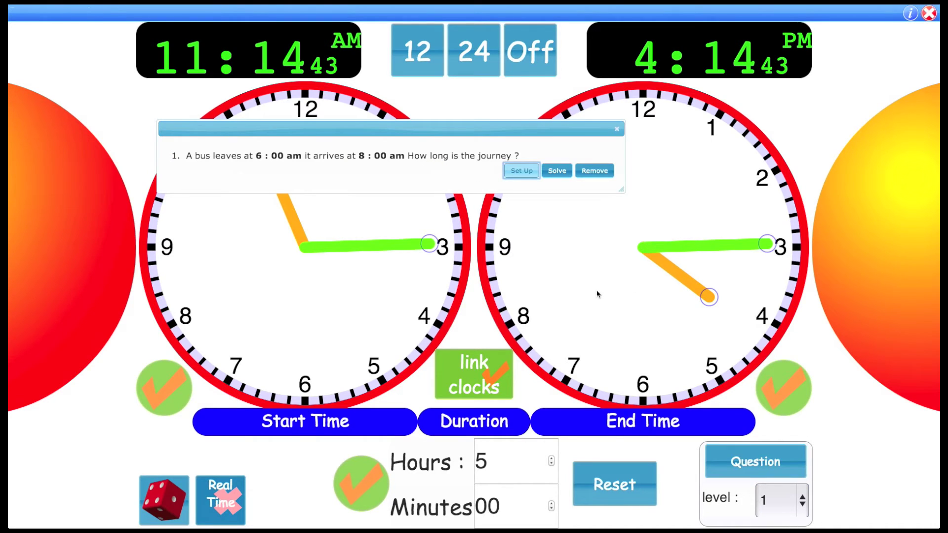
{"action": "left_click", "coordinate": [777, 499]}
{"action": "left_click", "coordinate": [772, 440]}
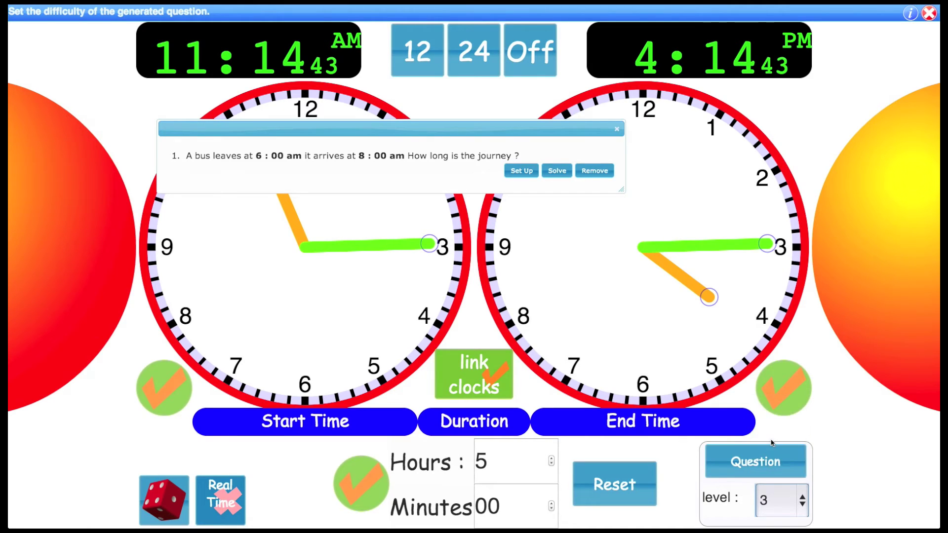
{"action": "left_click", "coordinate": [763, 461]}
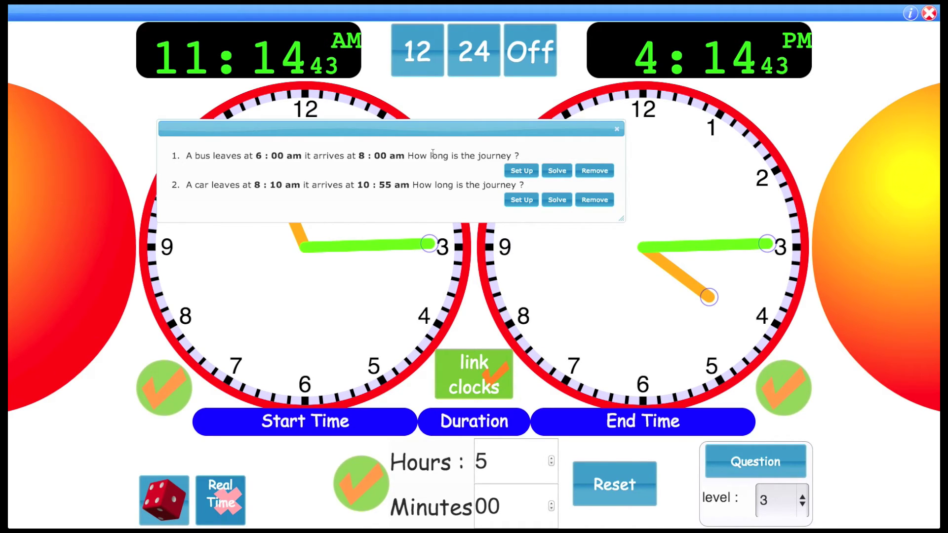
{"action": "left_click", "coordinate": [600, 172]}
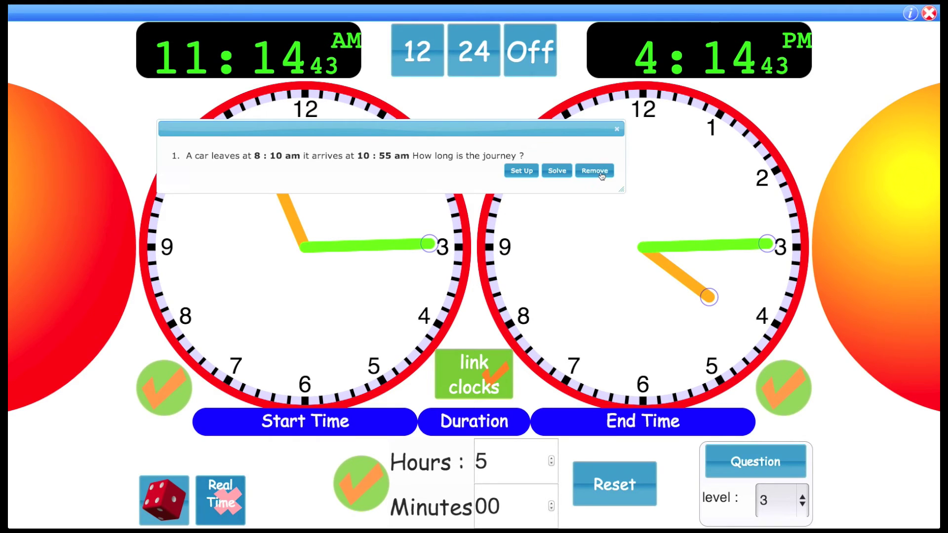
Generate a second level 3 question (train leaving 11:50 am) and move the question list lower
{"action": "left_click", "coordinate": [757, 461]}
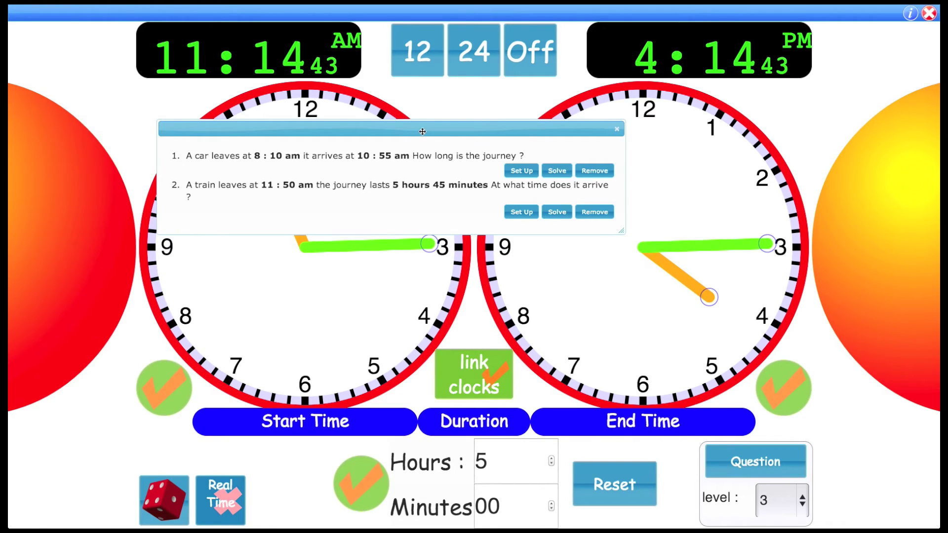
{"action": "left_click_drag", "start_coordinate": [422, 131], "coordinate": [399, 186]}
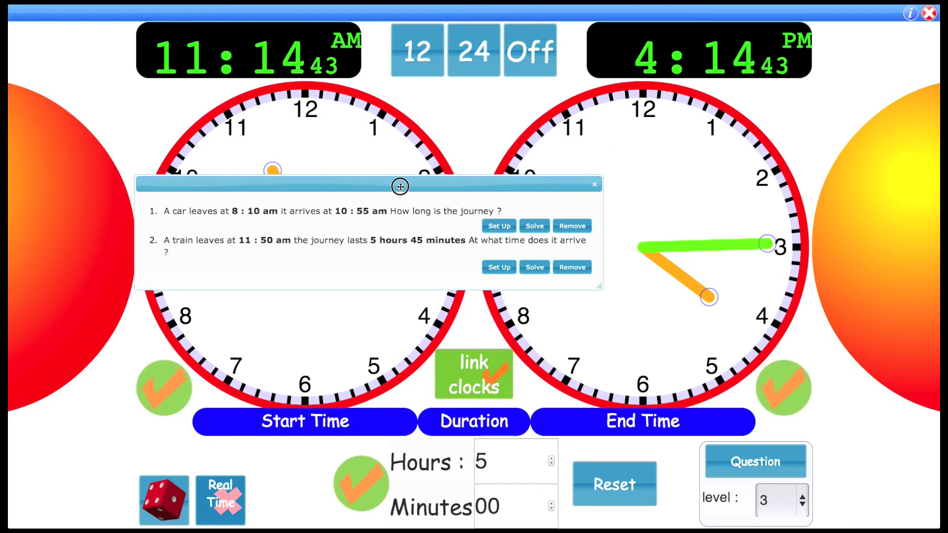
{"action": "left_click_drag", "start_coordinate": [400, 186], "coordinate": [421, 245]}
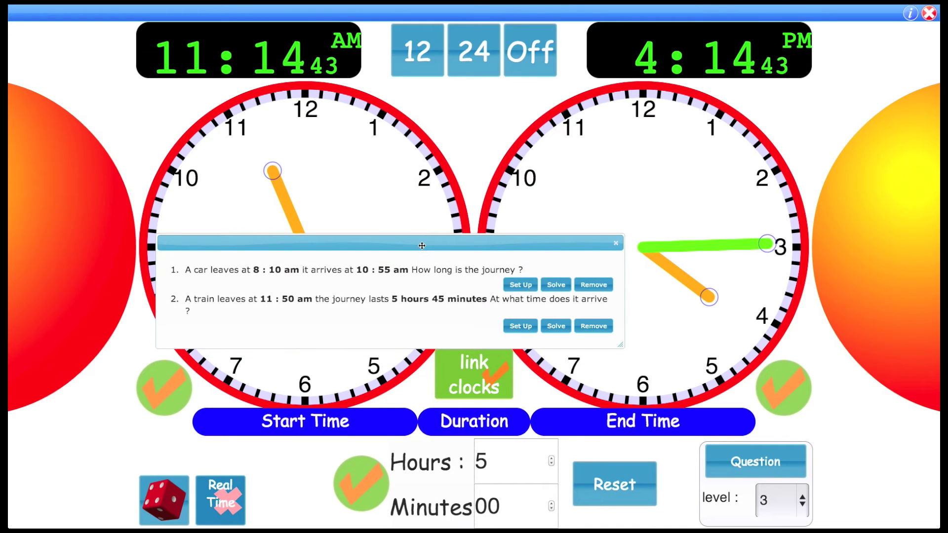
Load the car question's 8:10 AM start onto both clocks and move the question list aside
{"action": "left_click", "coordinate": [526, 291]}
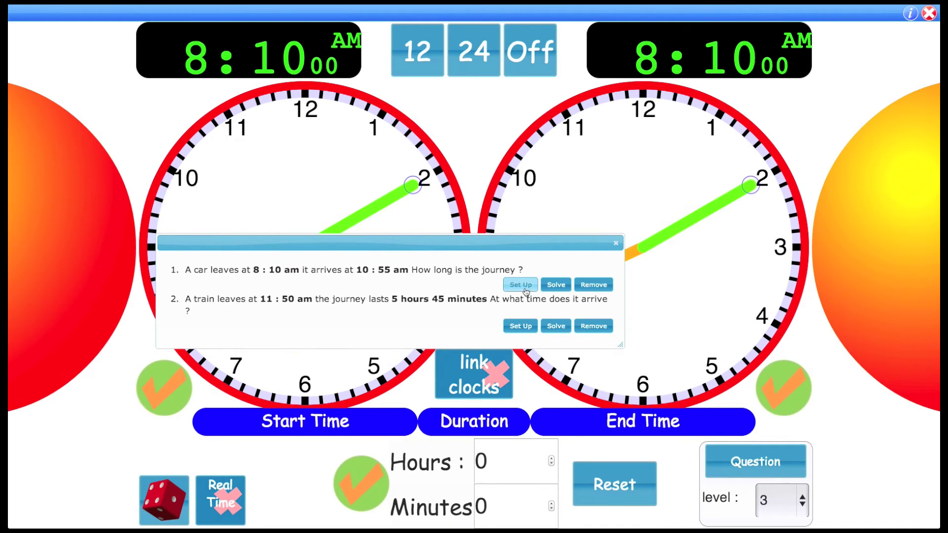
{"action": "left_click_drag", "start_coordinate": [421, 245], "coordinate": [518, 89]}
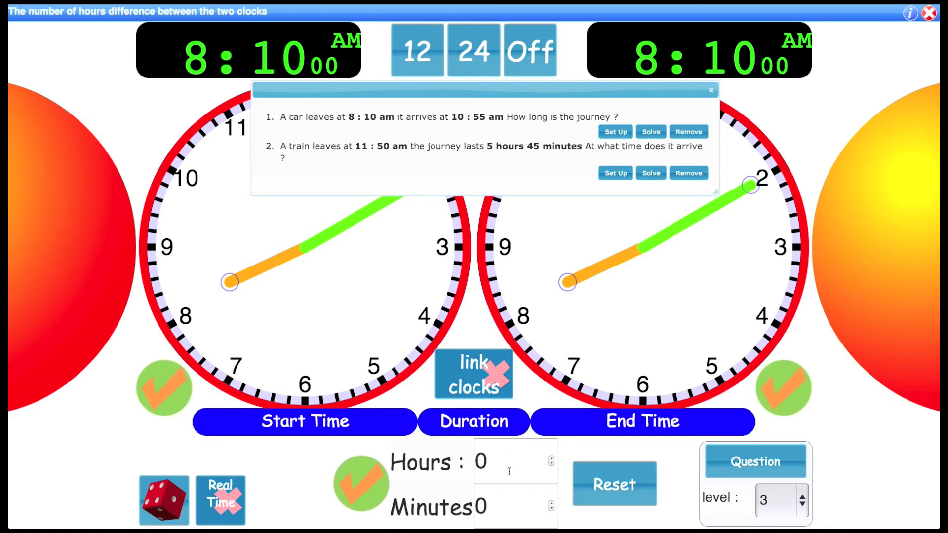
{"action": "left_click_drag", "start_coordinate": [457, 91], "coordinate": [444, 30]}
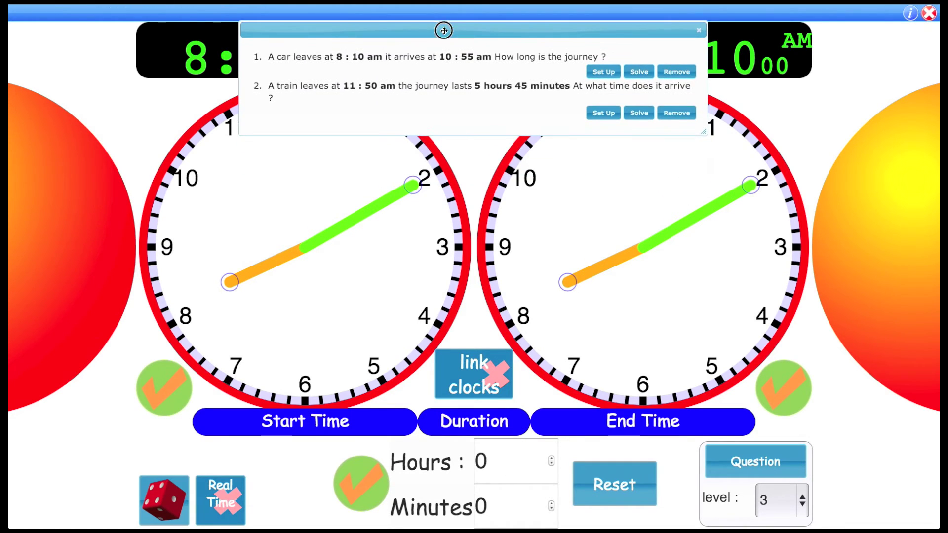
Wind the end clock forward to 10:55 AM, showing a 2 hour 45 minute journey
{"action": "left_click_drag", "start_coordinate": [755, 185], "coordinate": [774, 172]}
{"action": "left_click_drag", "start_coordinate": [547, 29], "coordinate": [411, 187]}
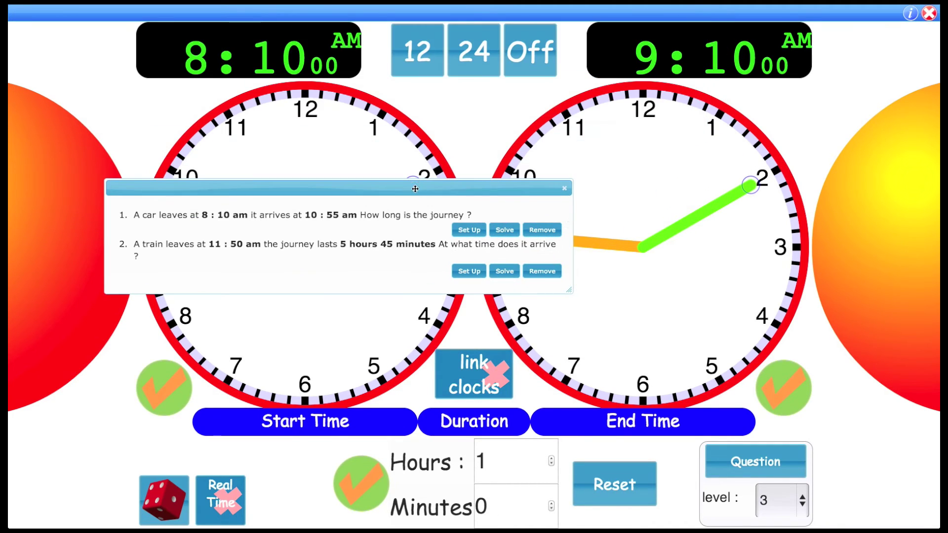
{"action": "left_click_drag", "start_coordinate": [574, 215], "coordinate": [126, 374]}
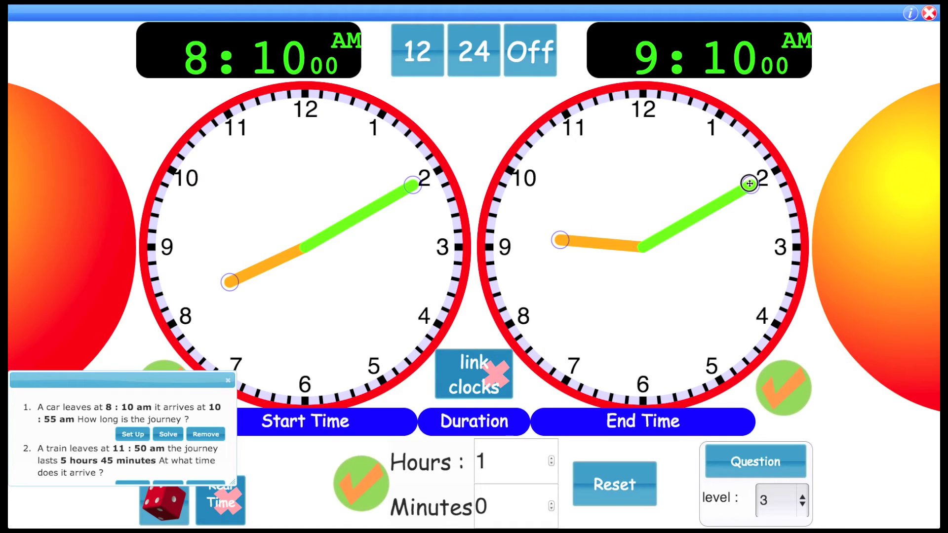
{"action": "mouse_move", "coordinate": [754, 188]}
{"action": "left_mouse_down"}
{"action": "mouse_move", "coordinate": [698, 288]}
{"action": "mouse_move", "coordinate": [526, 271]}
{"action": "mouse_move", "coordinate": [660, 144]}
{"action": "mouse_move", "coordinate": [808, 176]}
{"action": "mouse_move", "coordinate": [746, 175]}
{"action": "left_mouse_up"}
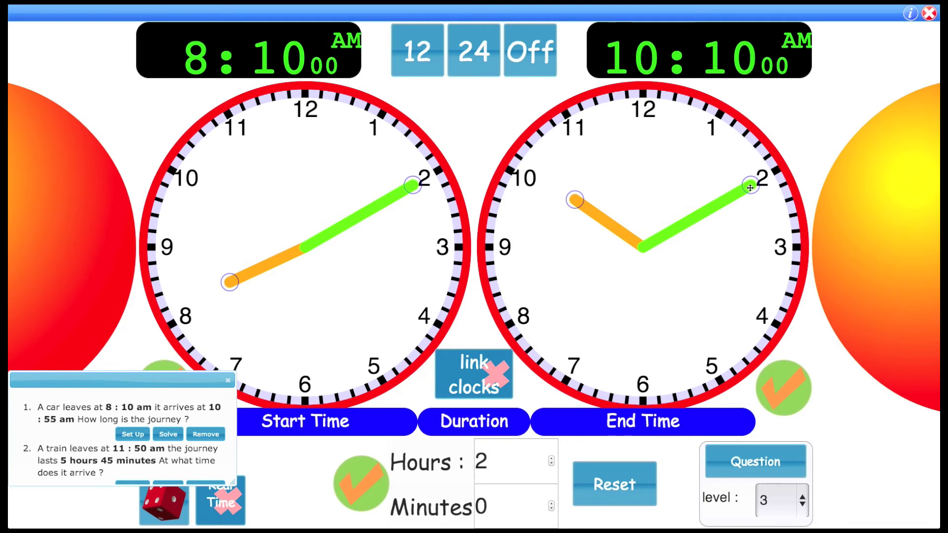
{"action": "left_click_drag", "start_coordinate": [745, 195], "coordinate": [578, 123]}
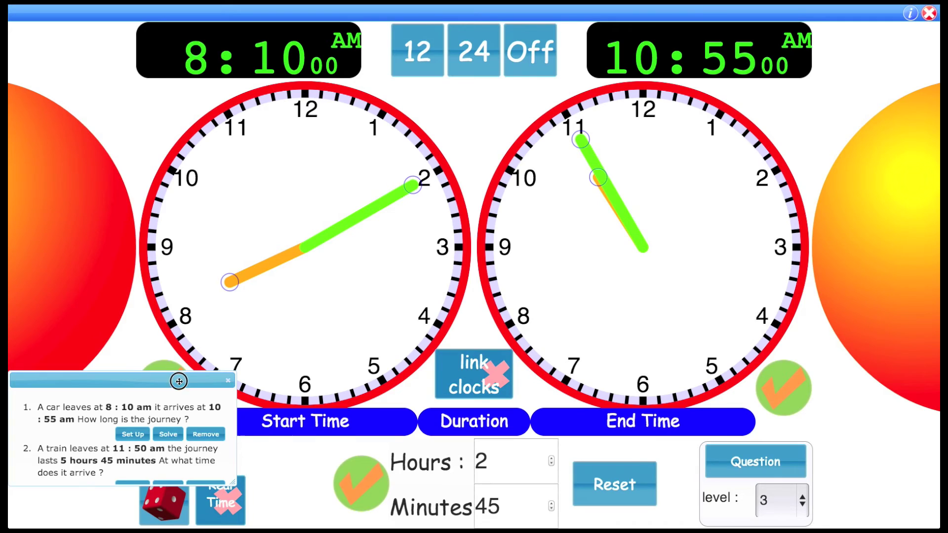
{"action": "left_click_drag", "start_coordinate": [177, 378], "coordinate": [241, 296]}
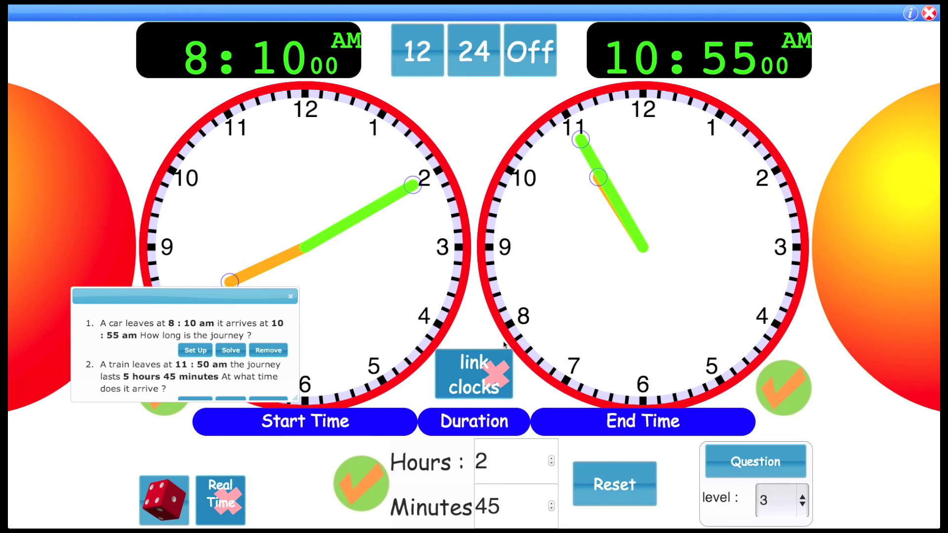
Replace the car question with the train question and wind the end clock from 11:50 AM to 5:35 PM
{"action": "left_click", "coordinate": [267, 350]}
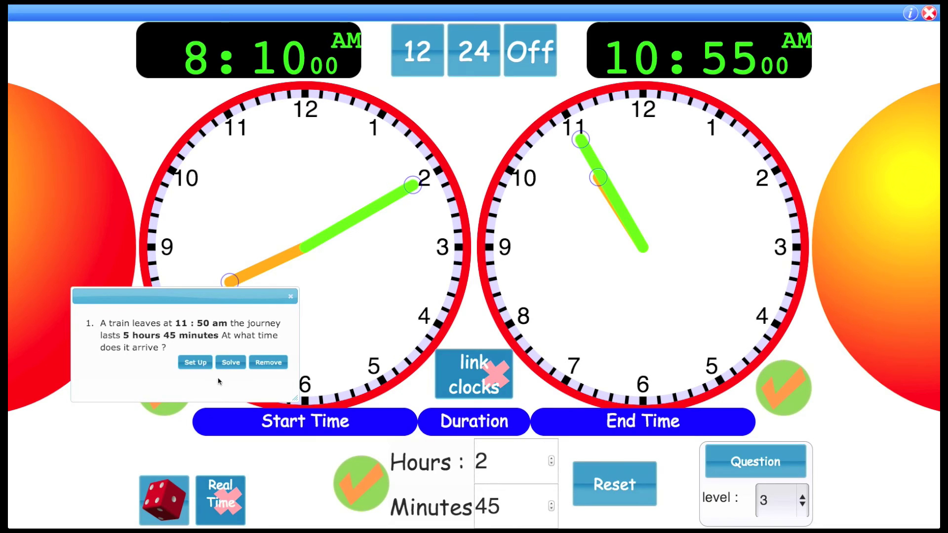
{"action": "left_click", "coordinate": [196, 365]}
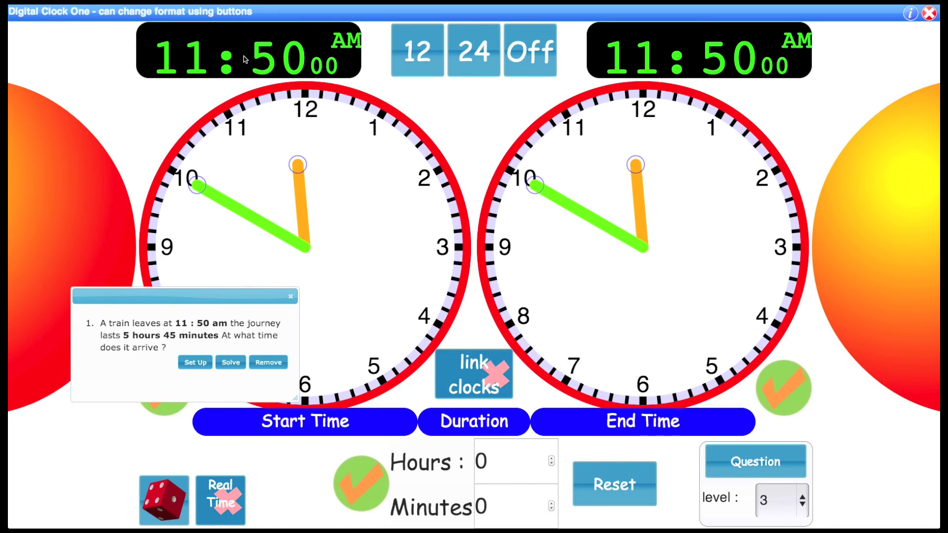
{"action": "left_click", "coordinate": [644, 163]}
{"action": "left_click_drag", "start_coordinate": [643, 163], "coordinate": [665, 276]}
{"action": "left_click_drag", "start_coordinate": [517, 219], "coordinate": [535, 176]}
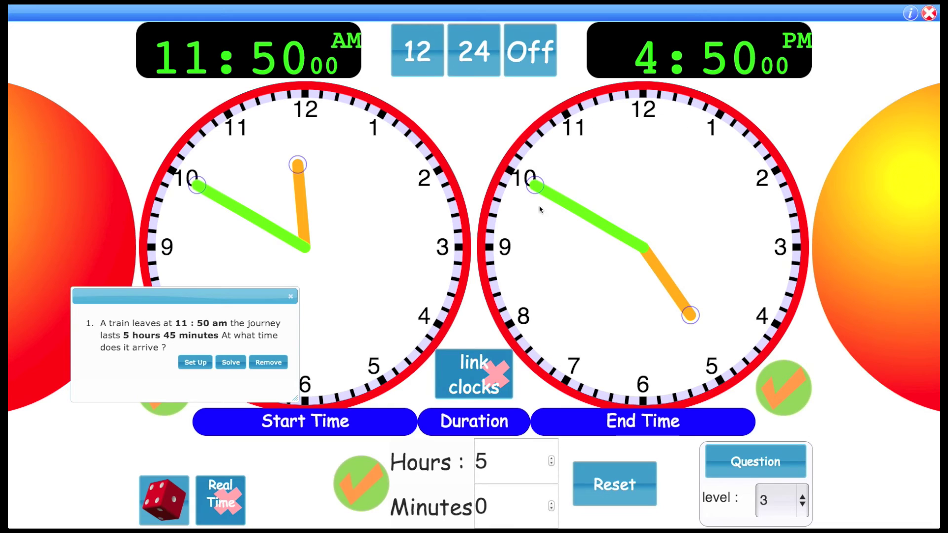
{"action": "left_click_drag", "start_coordinate": [535, 187], "coordinate": [565, 380]}
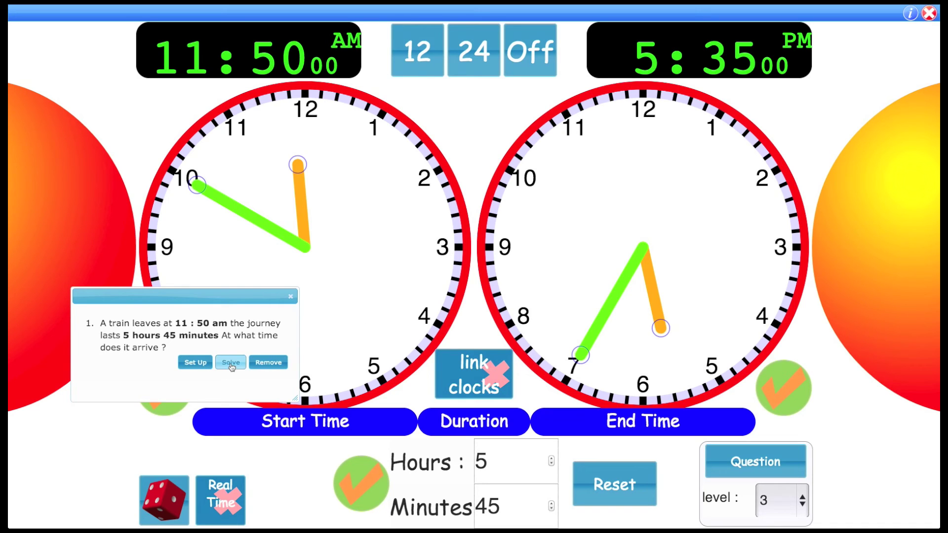
{"action": "left_click_drag", "start_coordinate": [233, 298], "coordinate": [254, 127]}
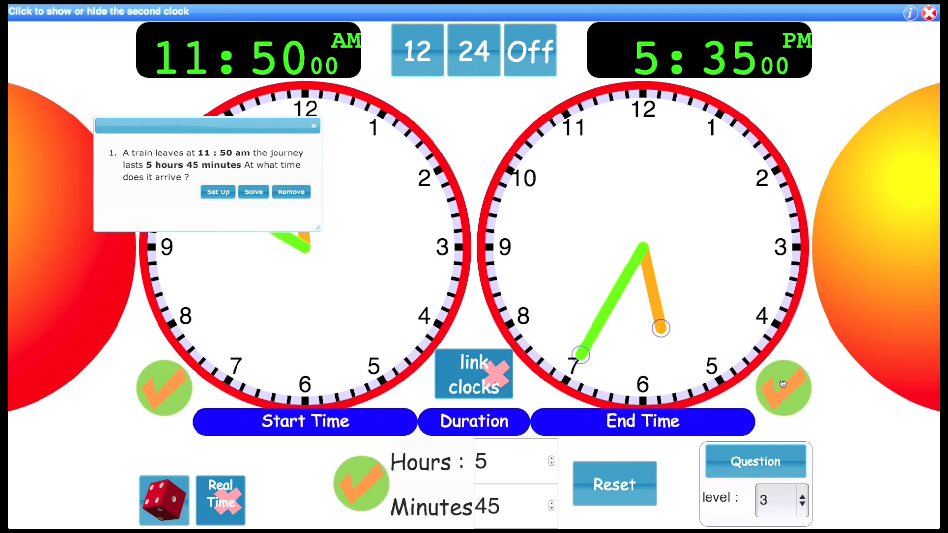
Generate another journey question, enlarge the list, and remove both train questions, keeping the bus one
{"action": "left_click", "coordinate": [772, 460]}
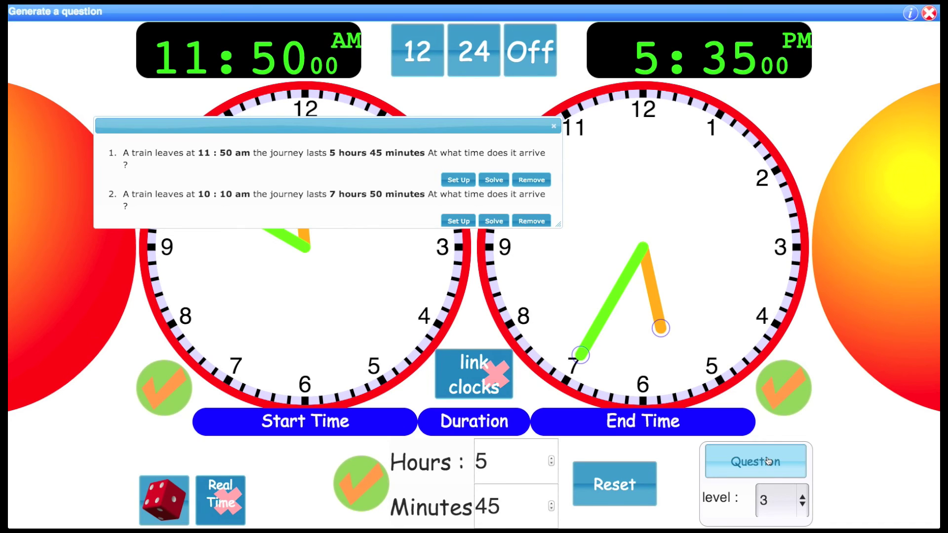
{"action": "left_click_drag", "start_coordinate": [559, 223], "coordinate": [566, 321]}
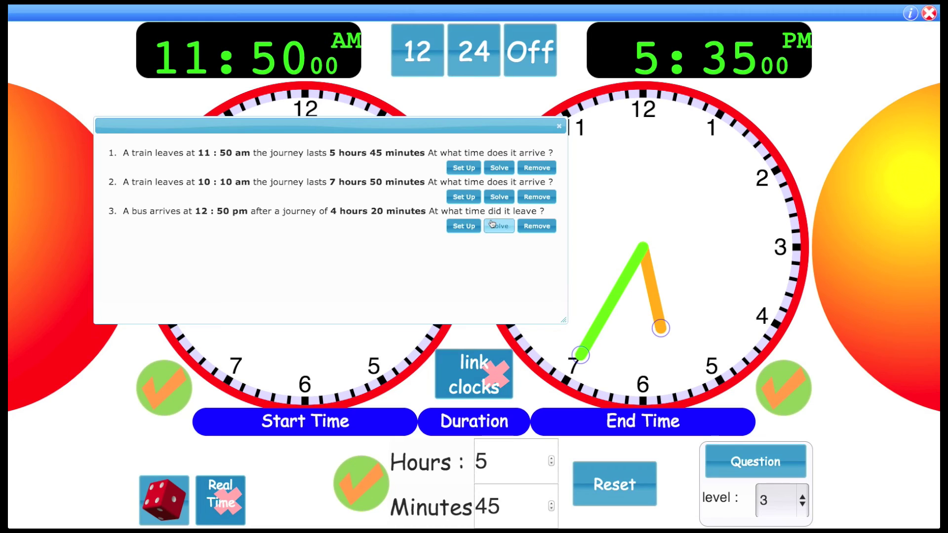
{"action": "left_click", "coordinate": [528, 197]}
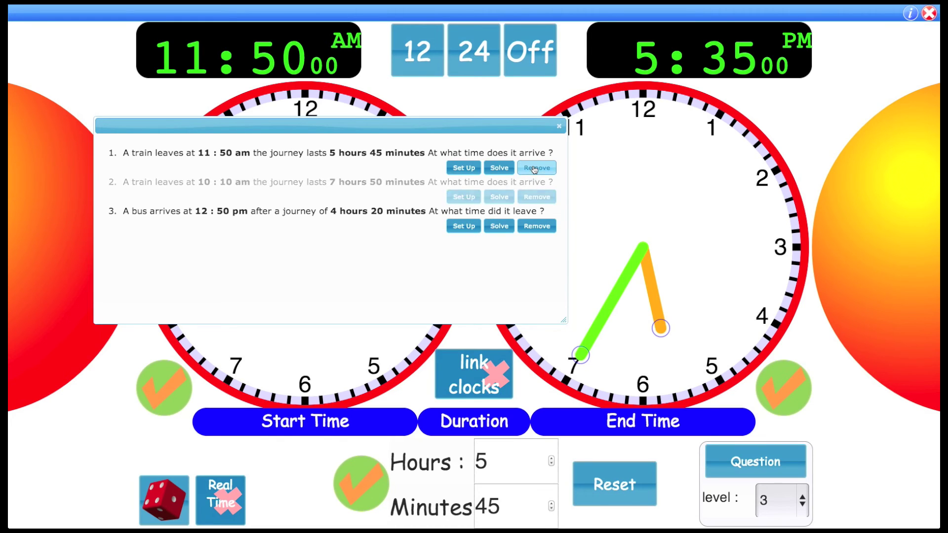
{"action": "left_click", "coordinate": [538, 167]}
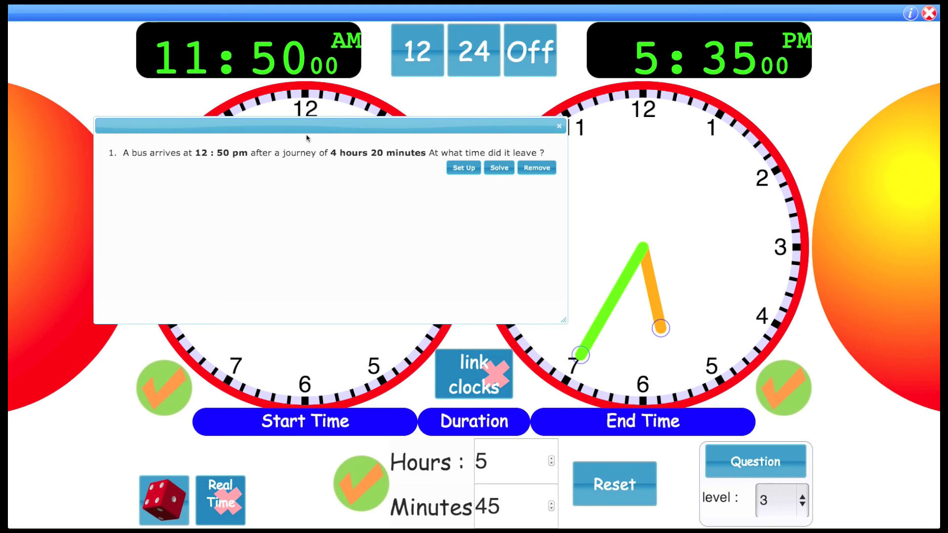
Load the bus question's 12:50 PM arrival onto both clocks and resize the question list
{"action": "left_click", "coordinate": [463, 167]}
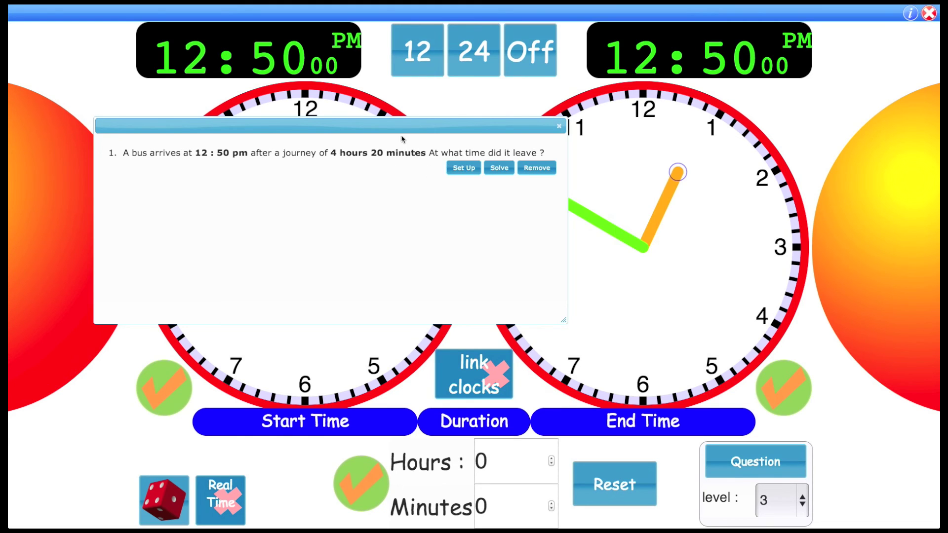
{"action": "left_click_drag", "start_coordinate": [401, 129], "coordinate": [461, 313]}
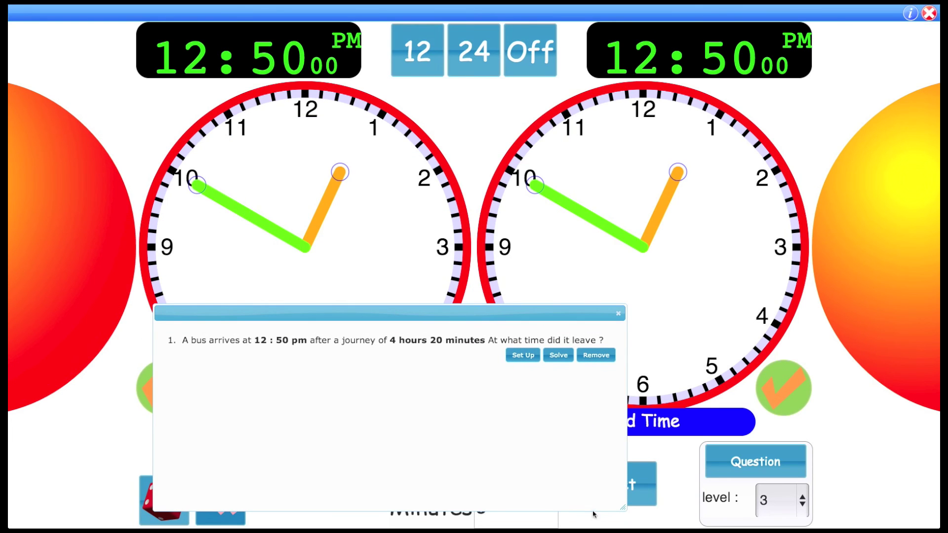
{"action": "left_click_drag", "start_coordinate": [622, 506], "coordinate": [581, 393]}
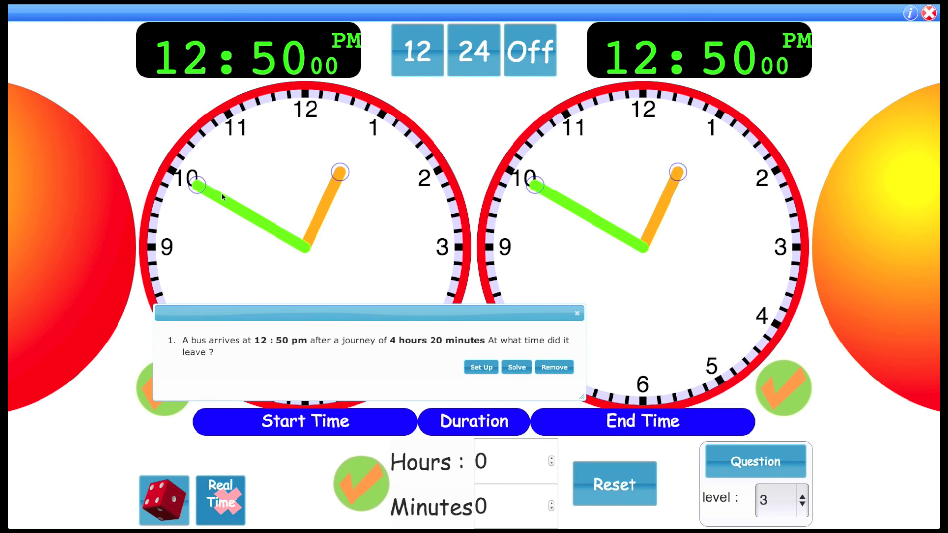
Set the start clock back to 8:30 AM and solve the bus question
{"action": "left_click_drag", "start_coordinate": [197, 183], "coordinate": [298, 306]}
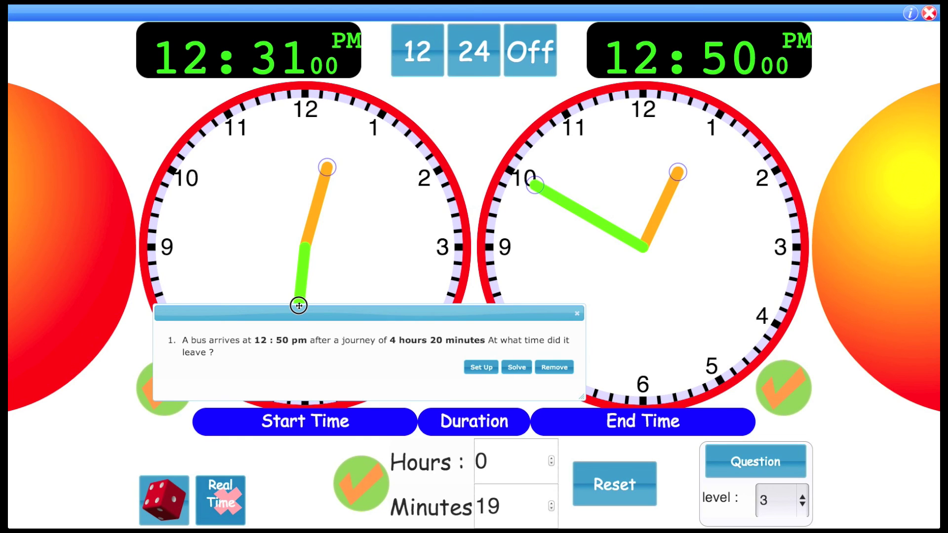
{"action": "left_click_drag", "start_coordinate": [299, 305], "coordinate": [637, 398]}
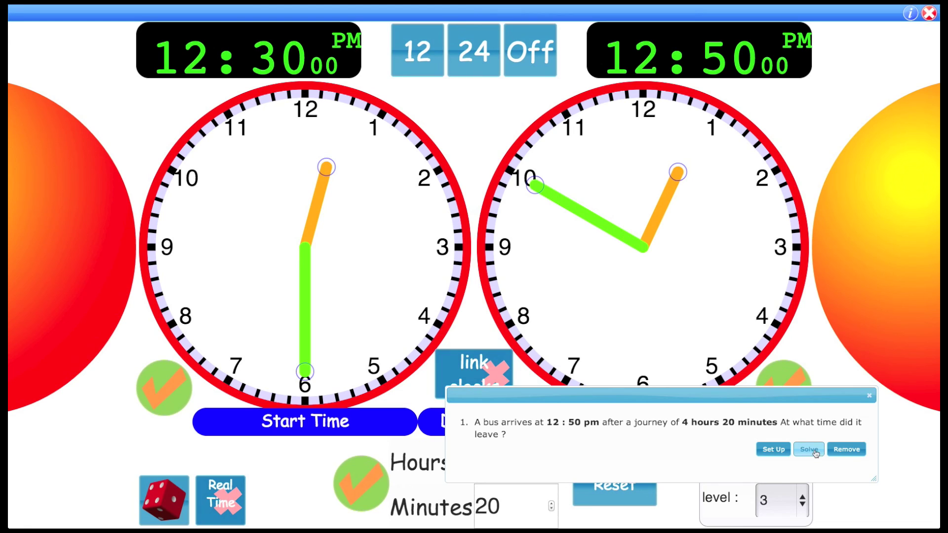
{"action": "left_click_drag", "start_coordinate": [782, 398], "coordinate": [835, 319]}
{"action": "left_click", "coordinate": [863, 379]}
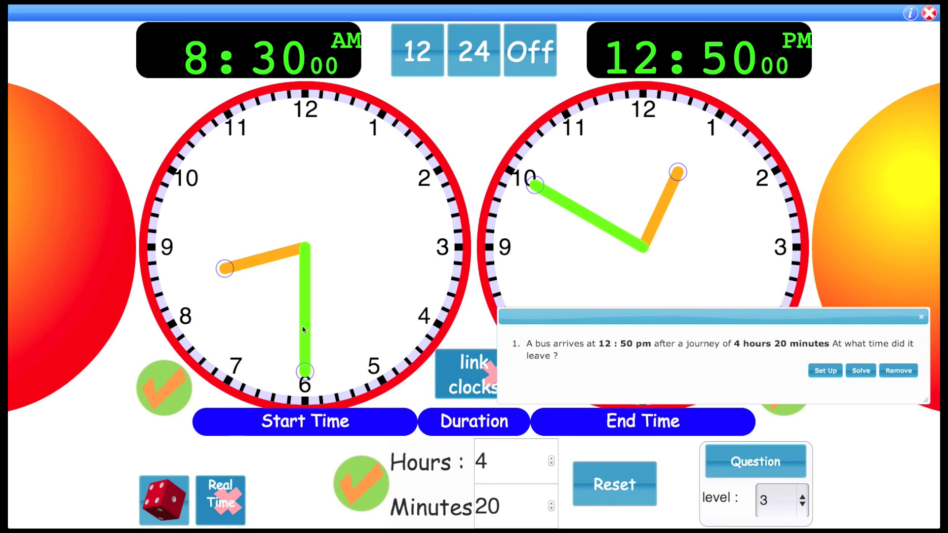
{"action": "left_click_drag", "start_coordinate": [695, 309], "coordinate": [220, 110]}
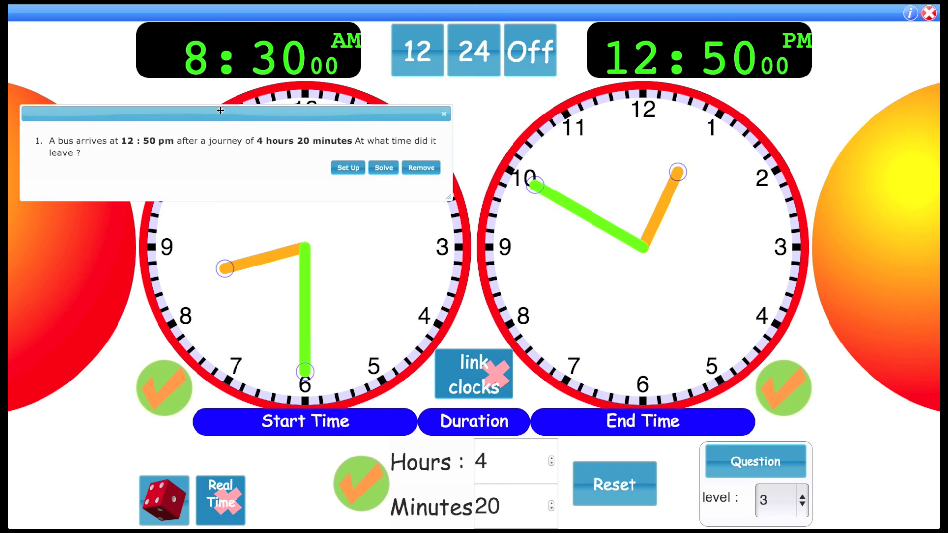